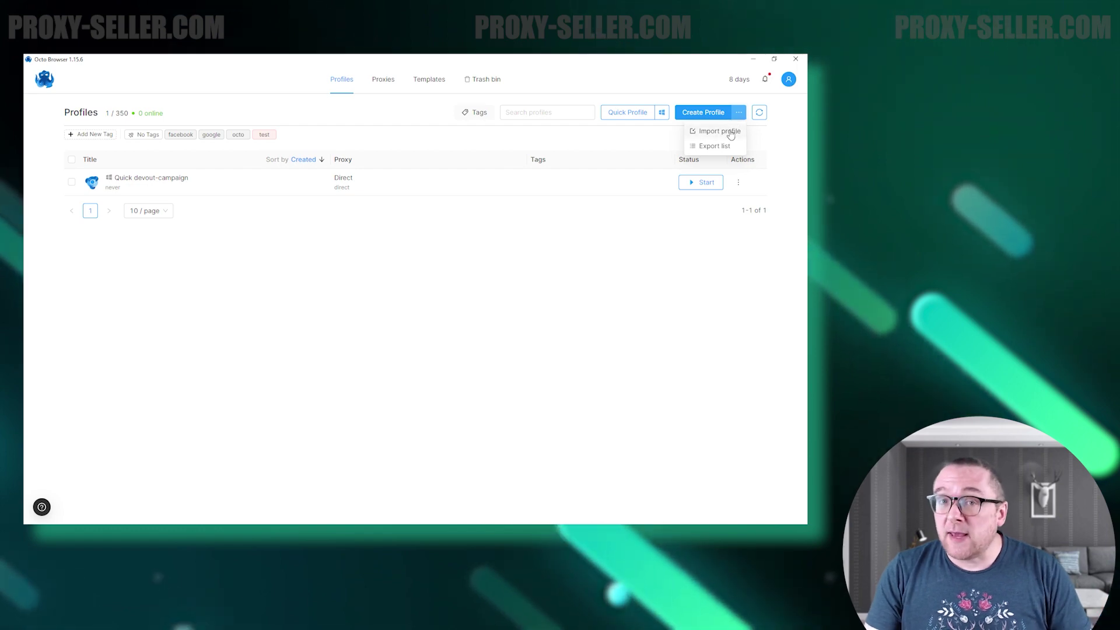
# Open the Import profile dialog and close it without importing anything.
pyautogui.click(731, 132)
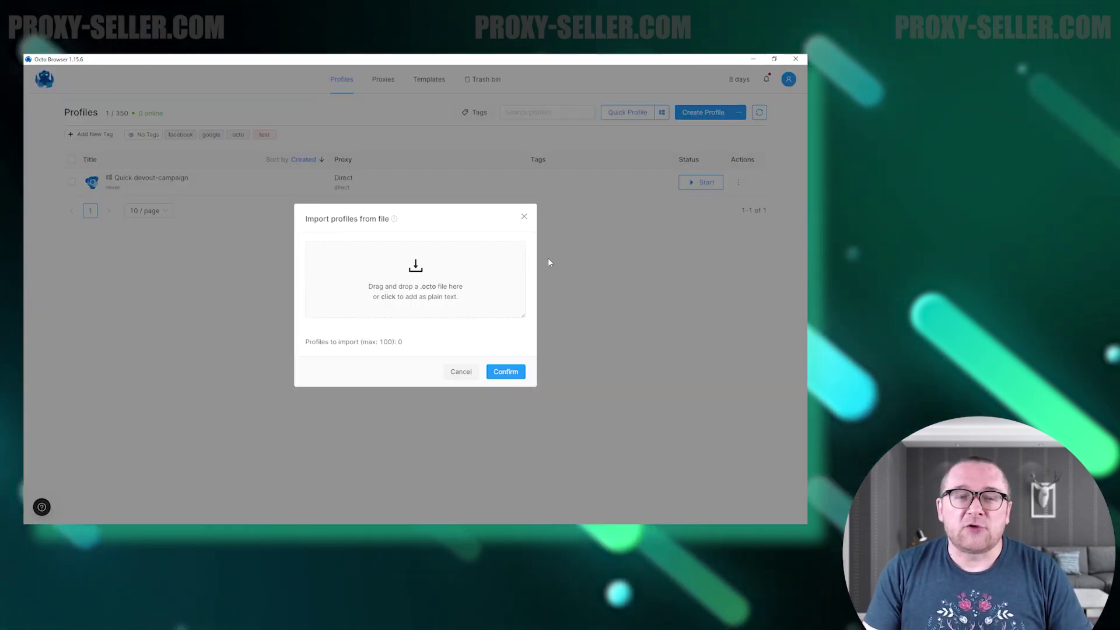
pyautogui.click(524, 218)
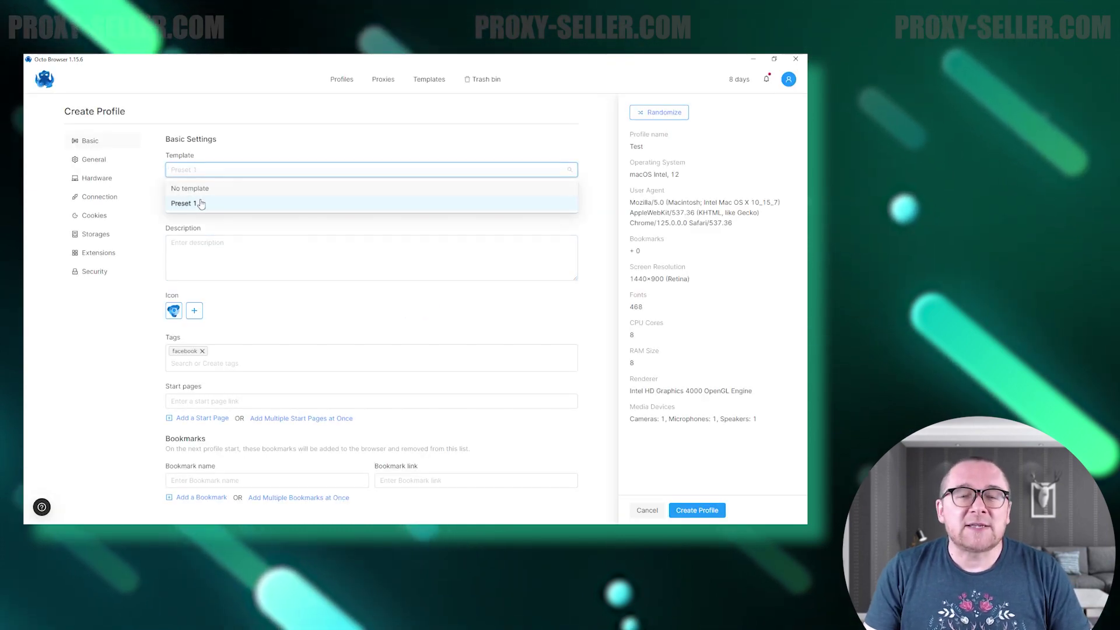
# Remove the template and name the profile Test1 with the description 'Test'.
pyautogui.click(194, 190)
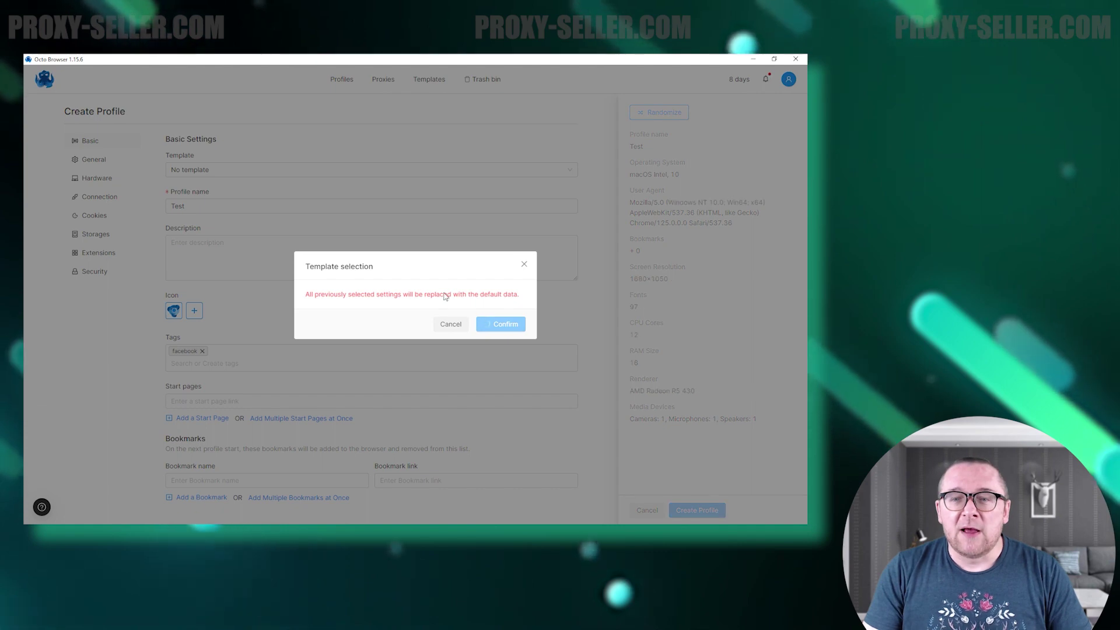
pyautogui.write('T')
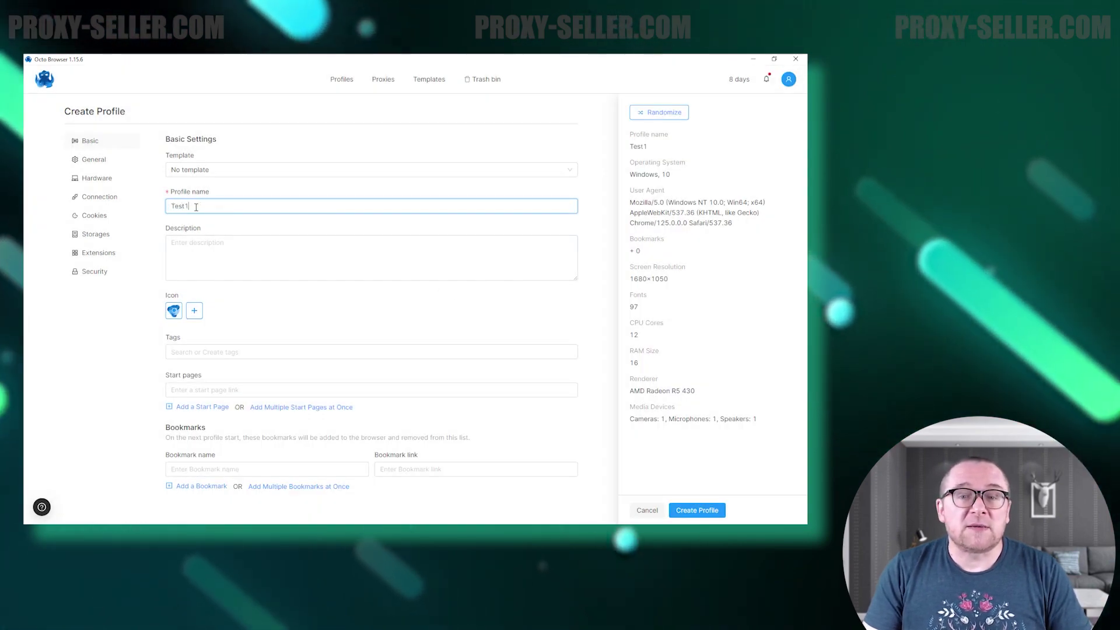
pyautogui.click(233, 242)
pyautogui.write('Test')
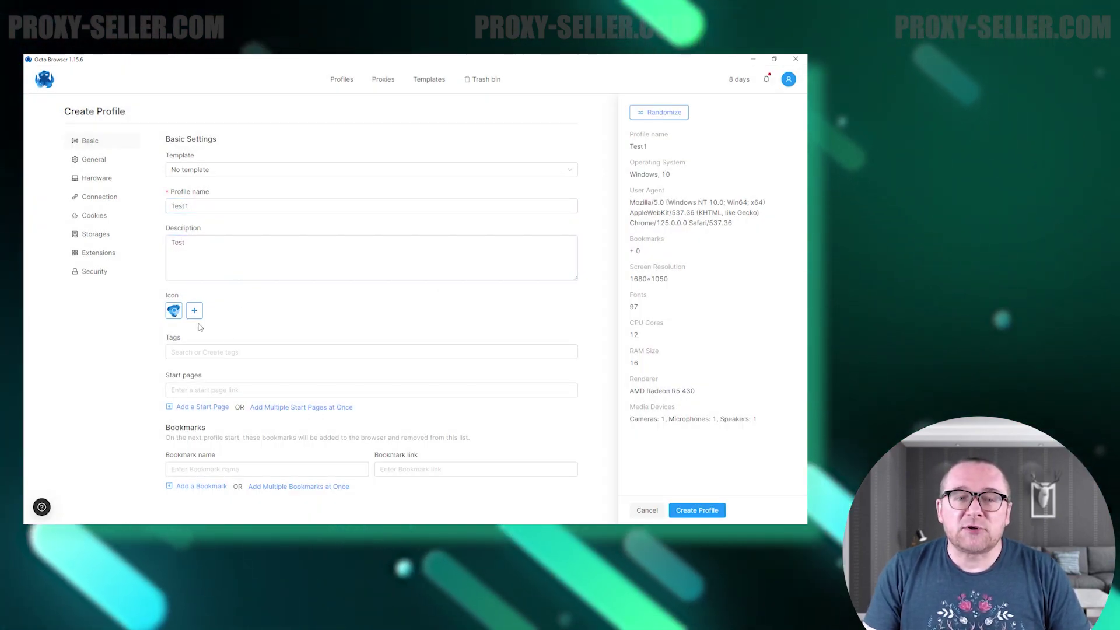
# Add the #test tag, a facebook.com start page and a google.com bookmark.
pyautogui.click(245, 350)
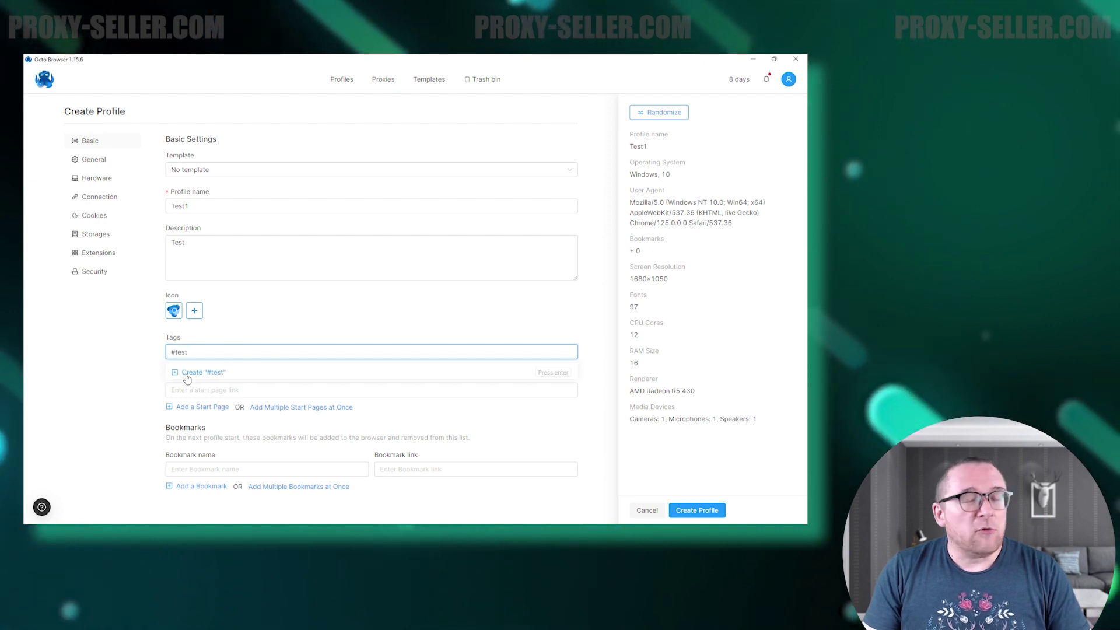
pyautogui.click(186, 374)
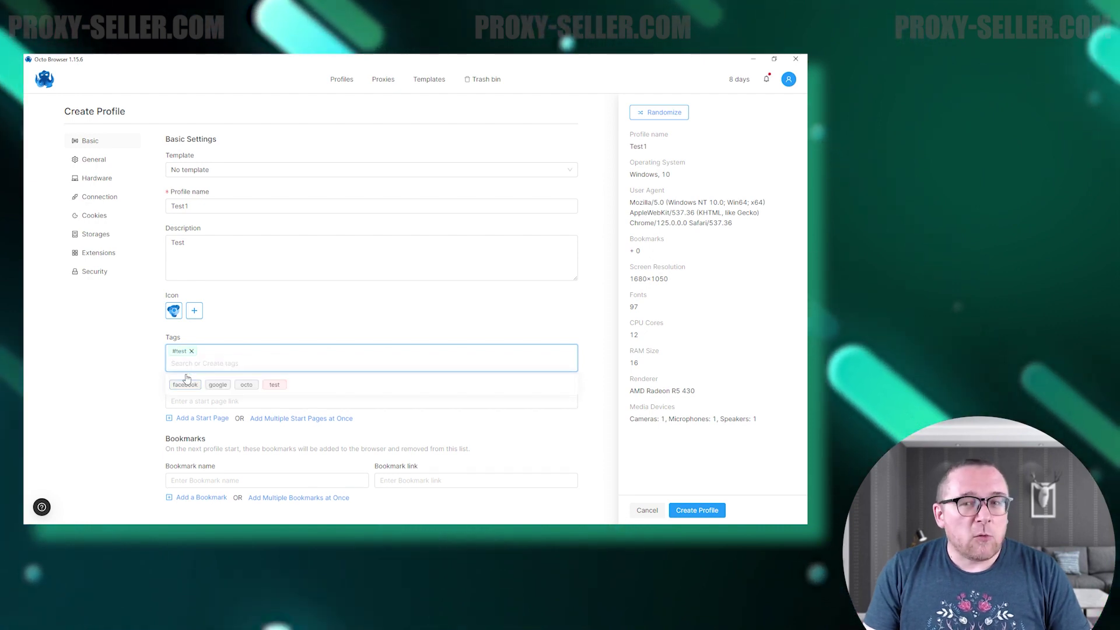
pyautogui.click(200, 401)
pyautogui.write('faceboo')
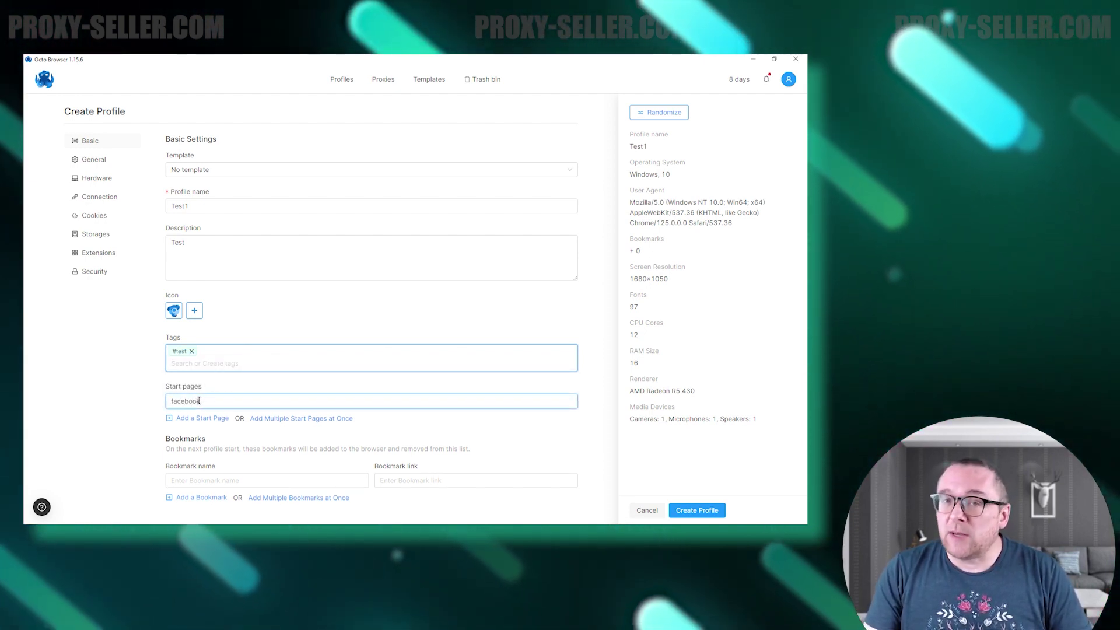
pyautogui.write('k.com')
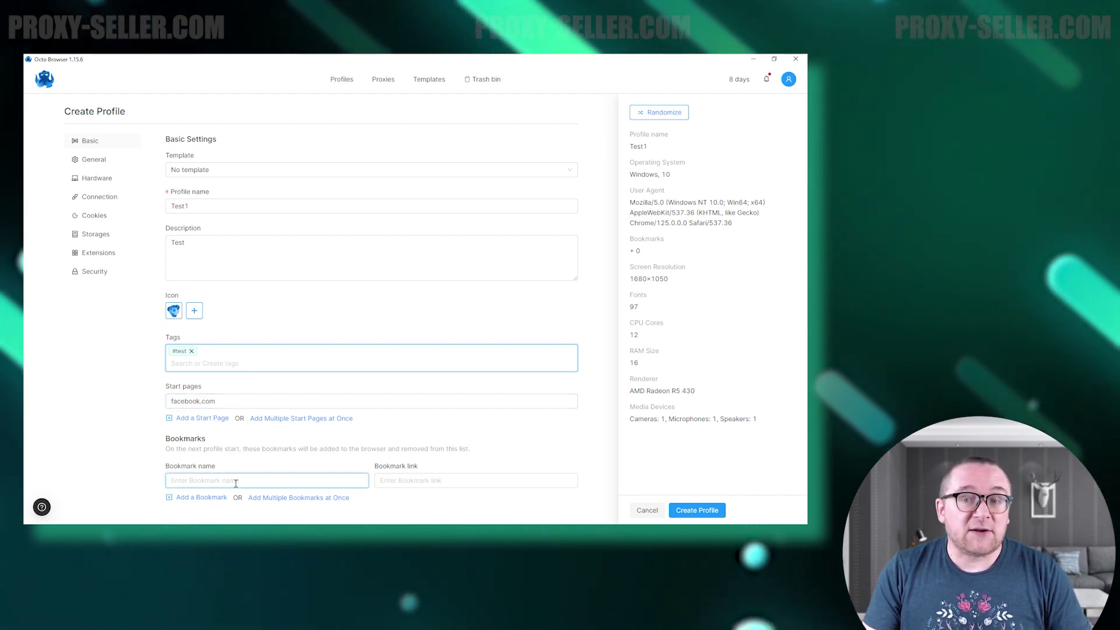
pyautogui.write('google')
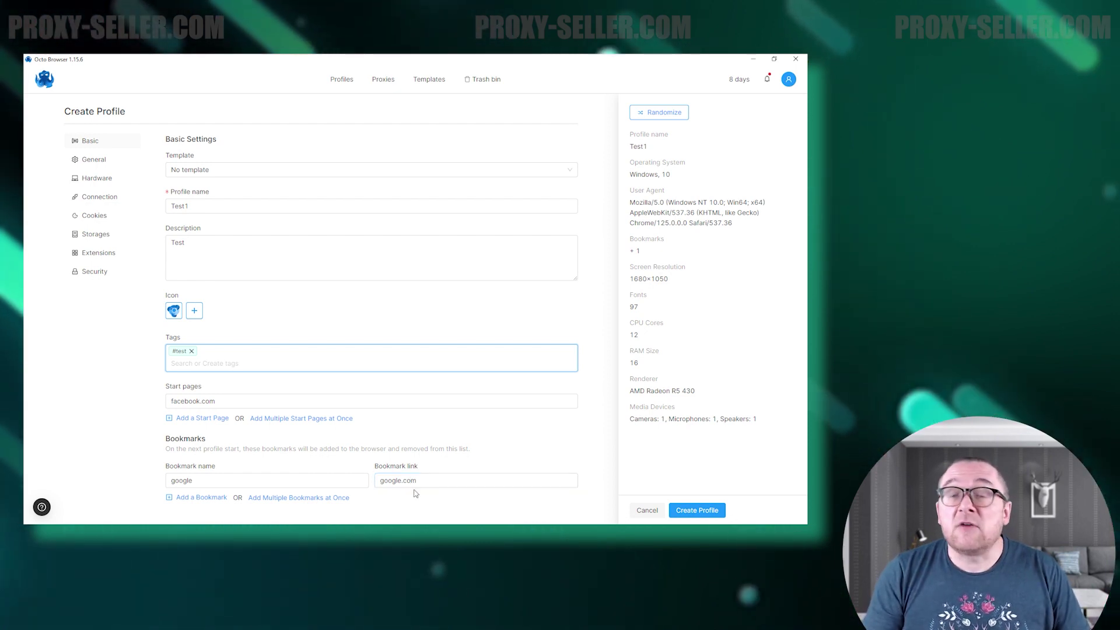
pyautogui.click(92, 163)
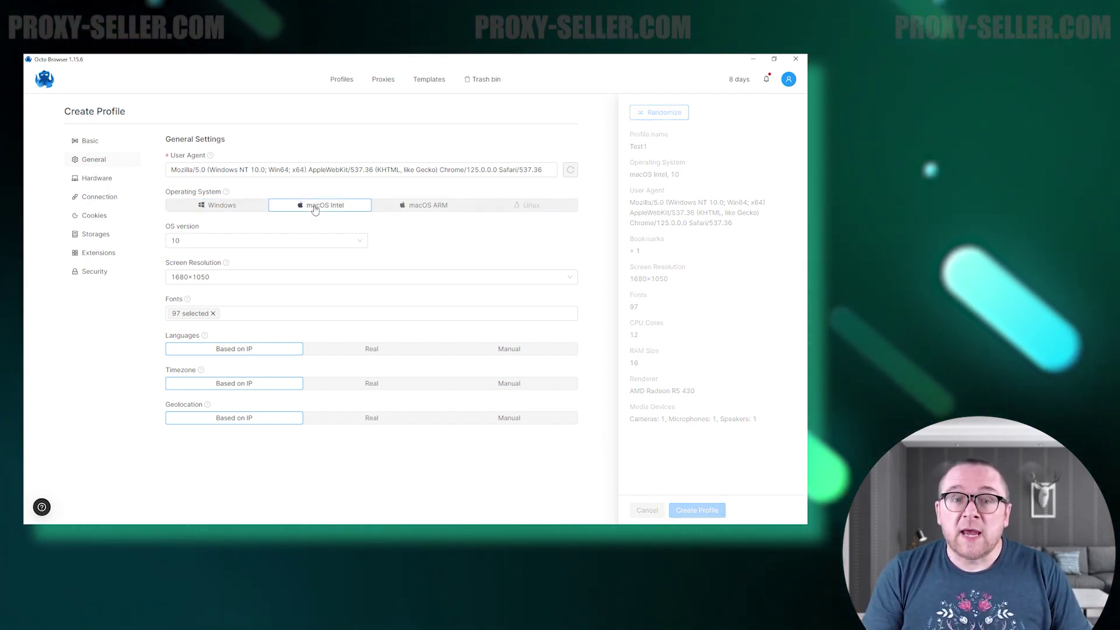
# Set the operating system to Windows 11 with a 1536×864 screen resolution.
pyautogui.click(414, 213)
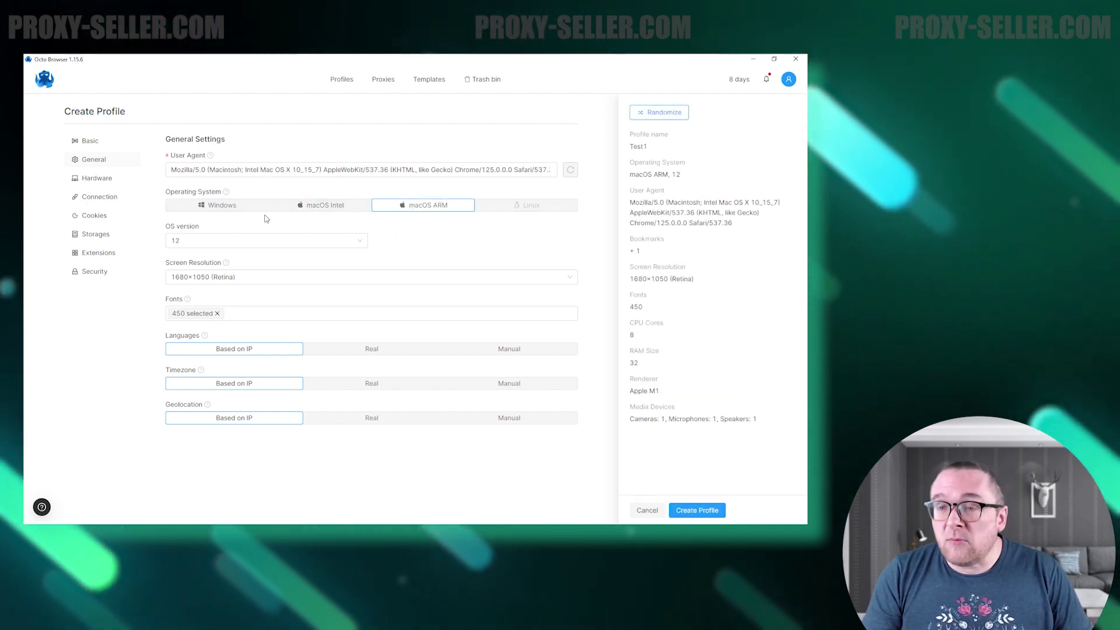
pyautogui.click(238, 211)
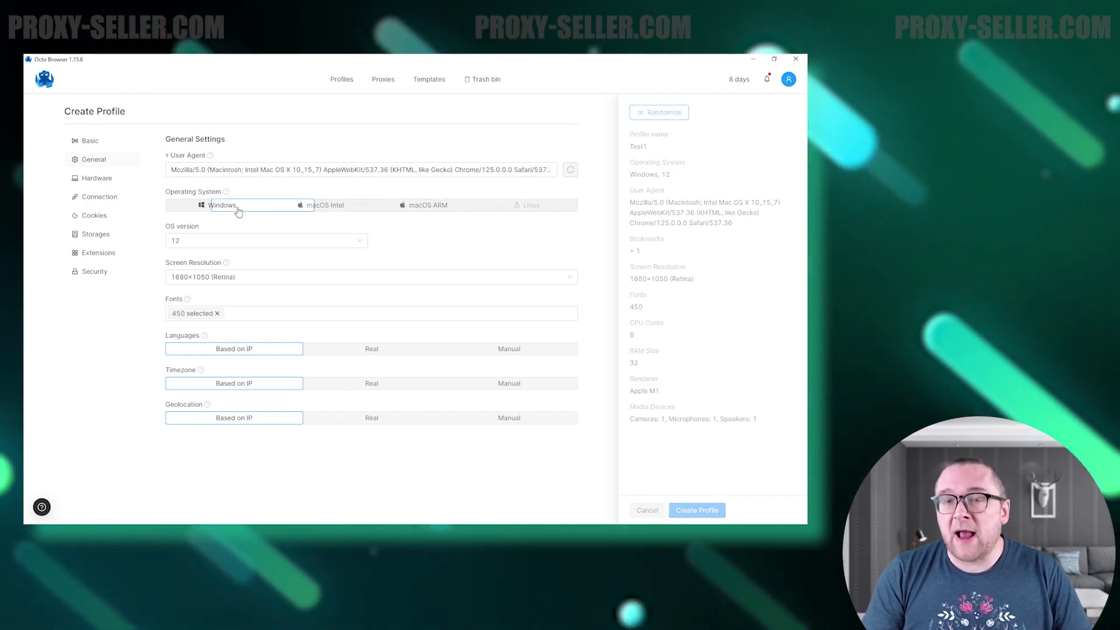
pyautogui.click(287, 241)
pyautogui.click(275, 275)
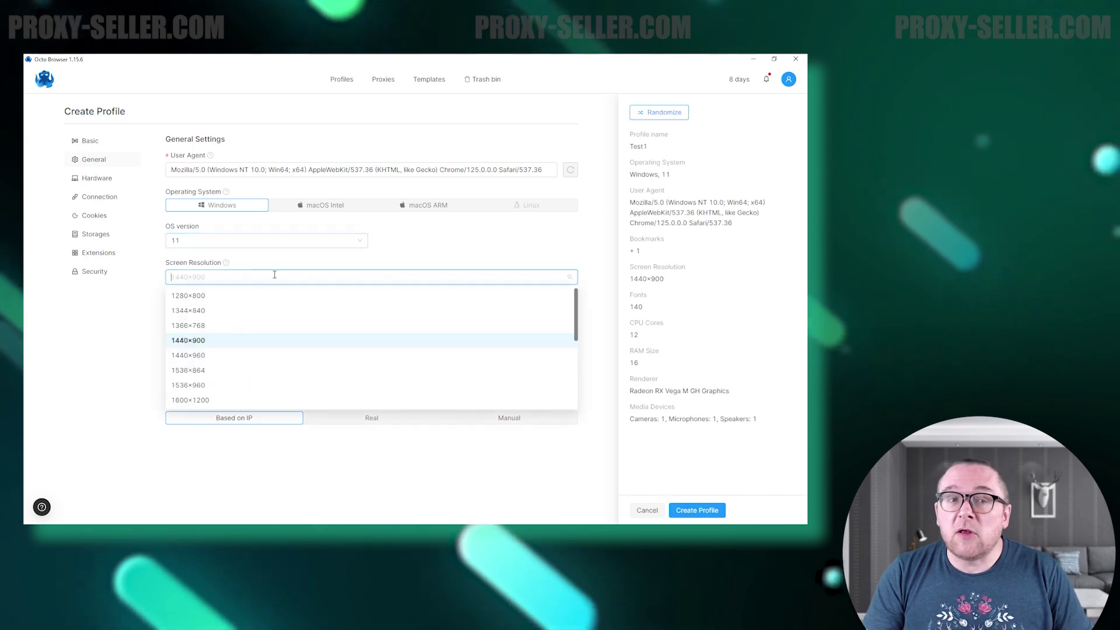
pyautogui.click(247, 371)
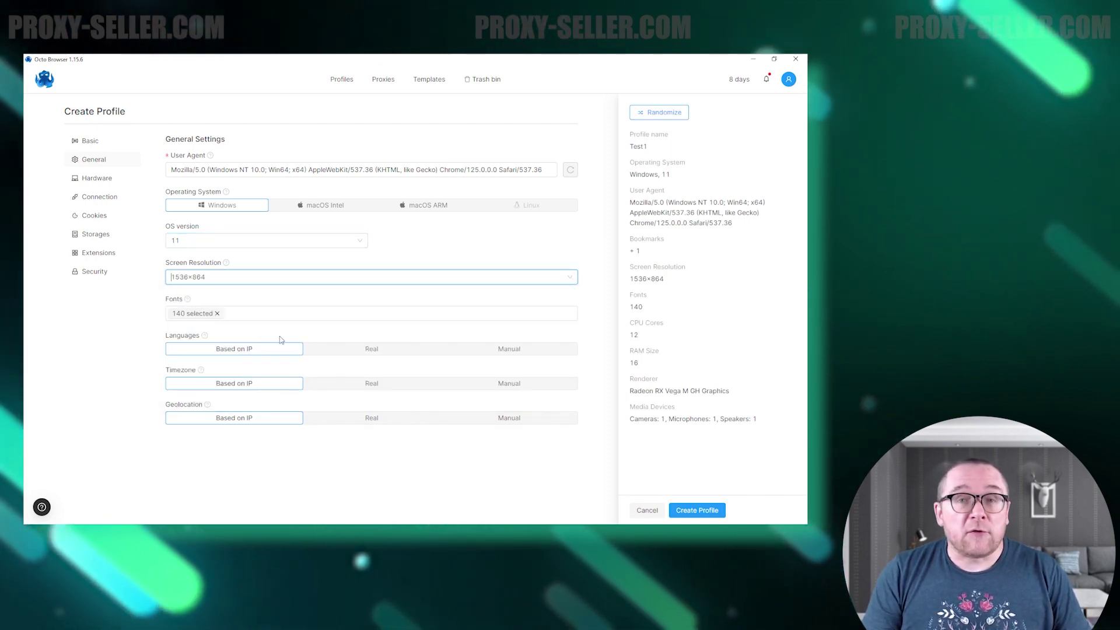
# Use real languages and geolocation, with a manual Africa/Casablanca timezone.
pyautogui.click(350, 349)
pyautogui.click(478, 383)
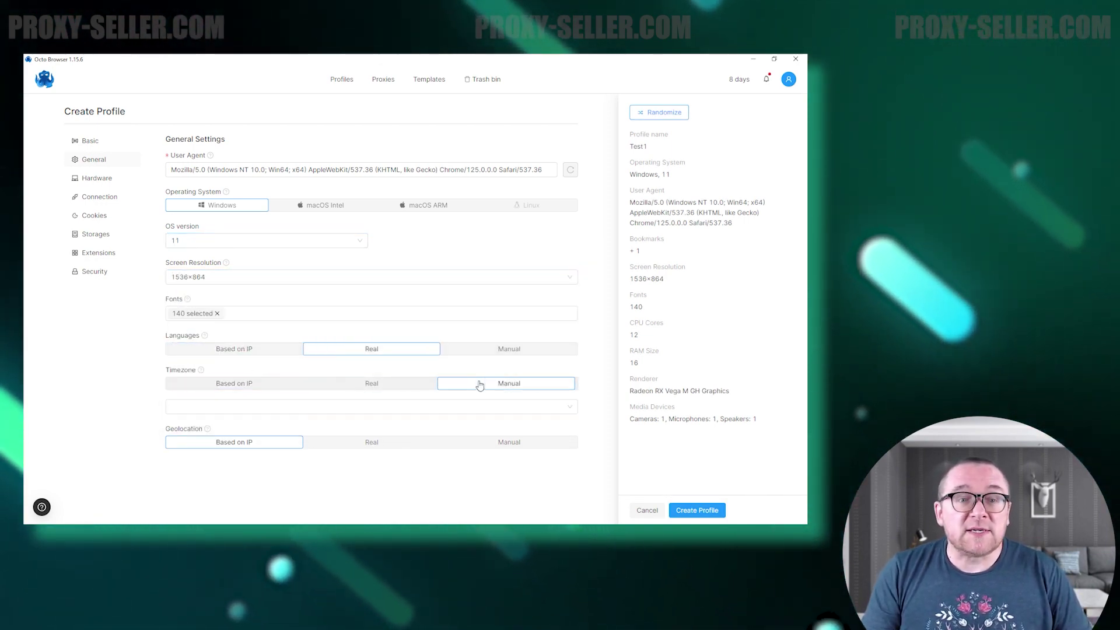
pyautogui.click(335, 402)
pyautogui.click(369, 358)
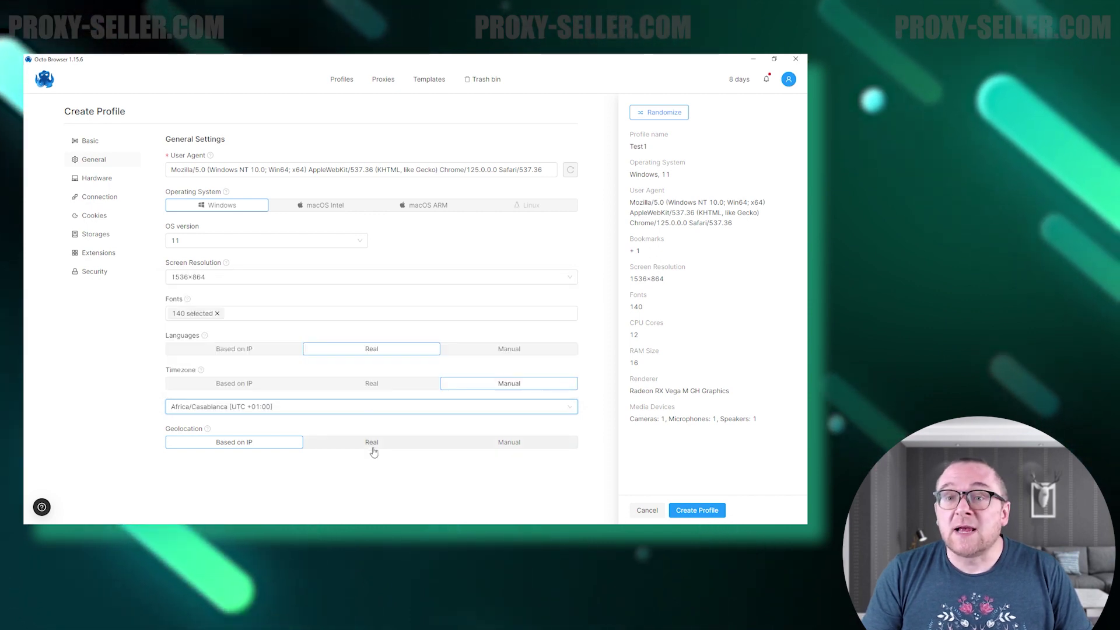
pyautogui.click(373, 448)
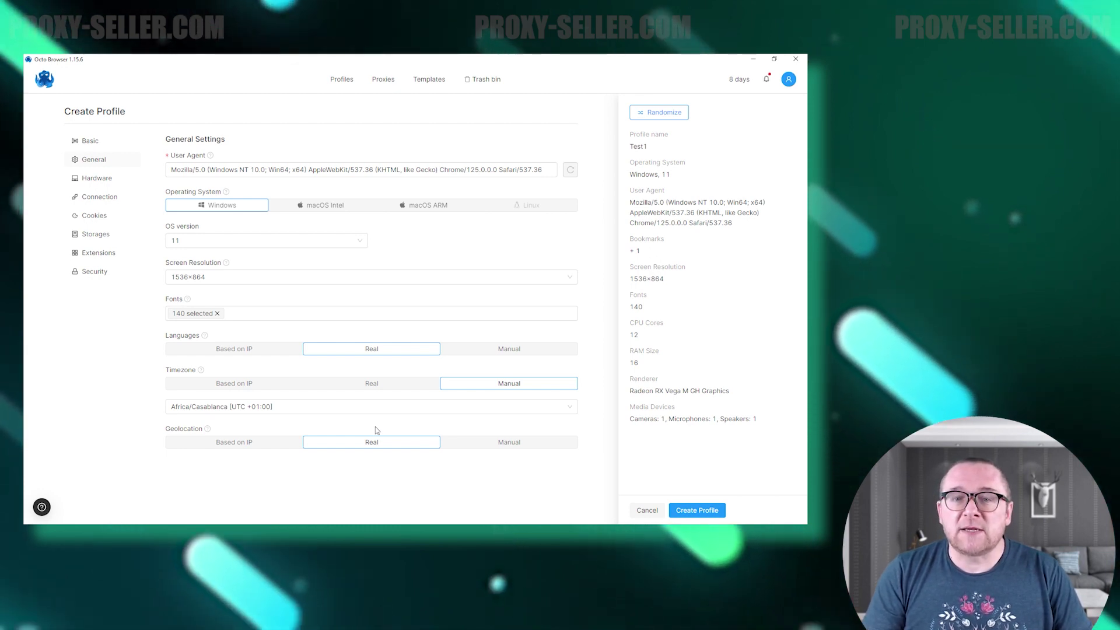
# Set the profile hardware to 6 CPU cores and 24 RAM.
pyautogui.click(97, 178)
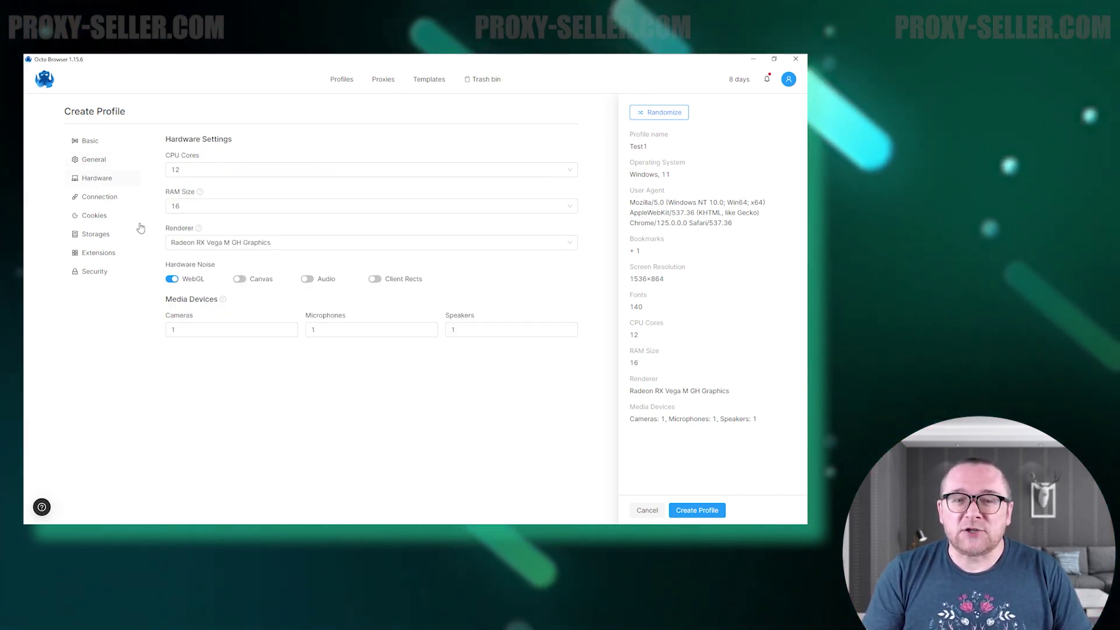
pyautogui.click(182, 171)
pyautogui.click(186, 218)
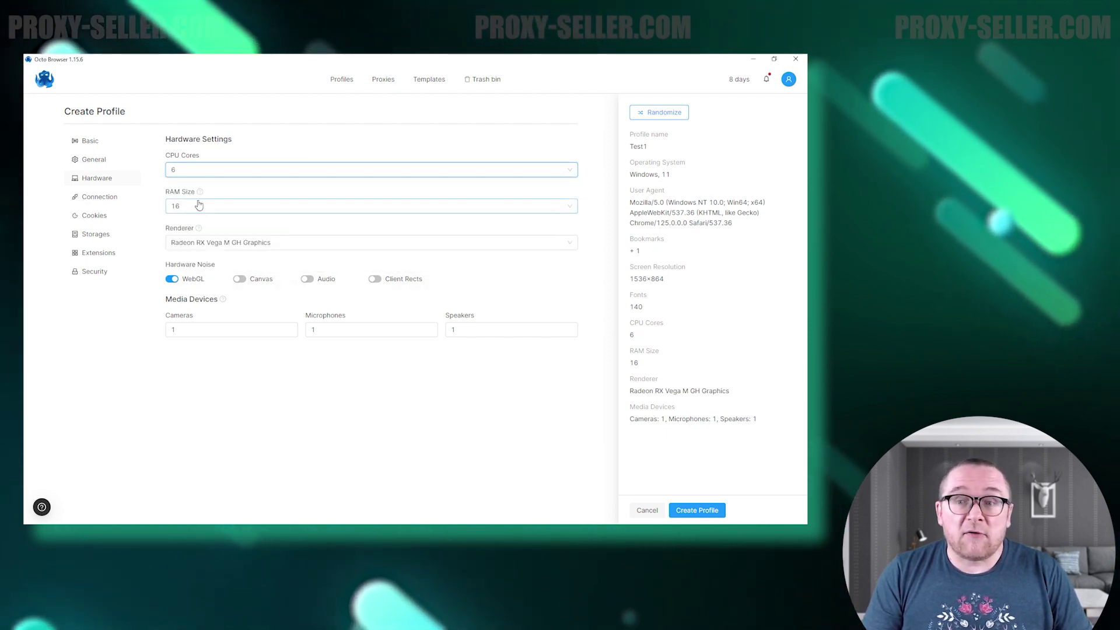
pyautogui.click(199, 205)
pyautogui.click(193, 300)
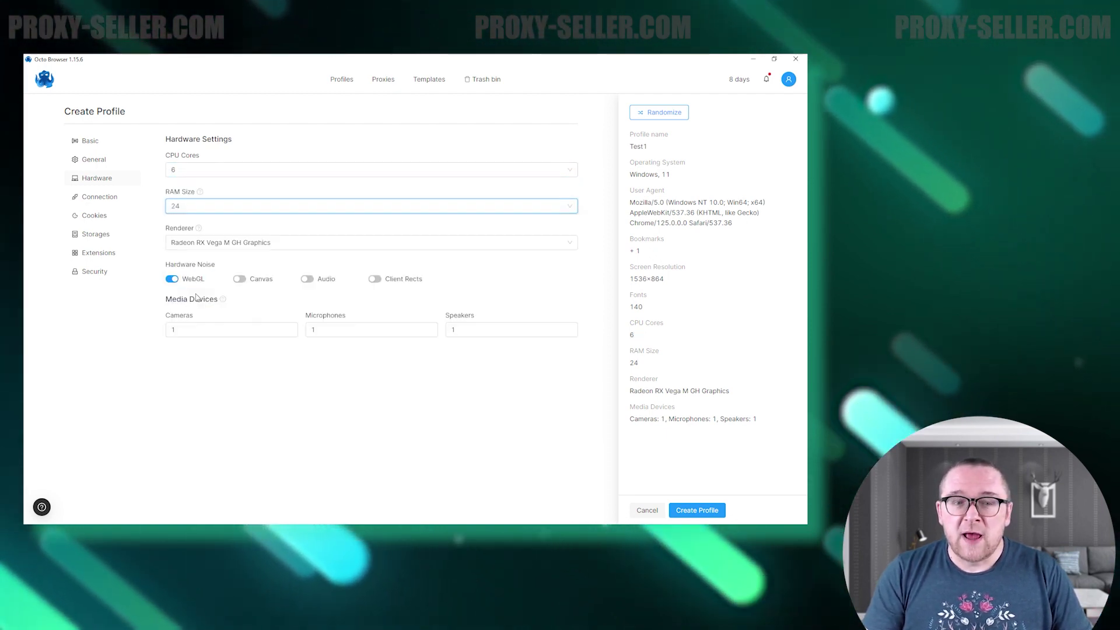
# Use the Radeon RX 560 Series renderer with Canvas noise, and 0 cameras, 2 microphones, 4 speakers.
pyautogui.click(237, 243)
pyautogui.click(247, 297)
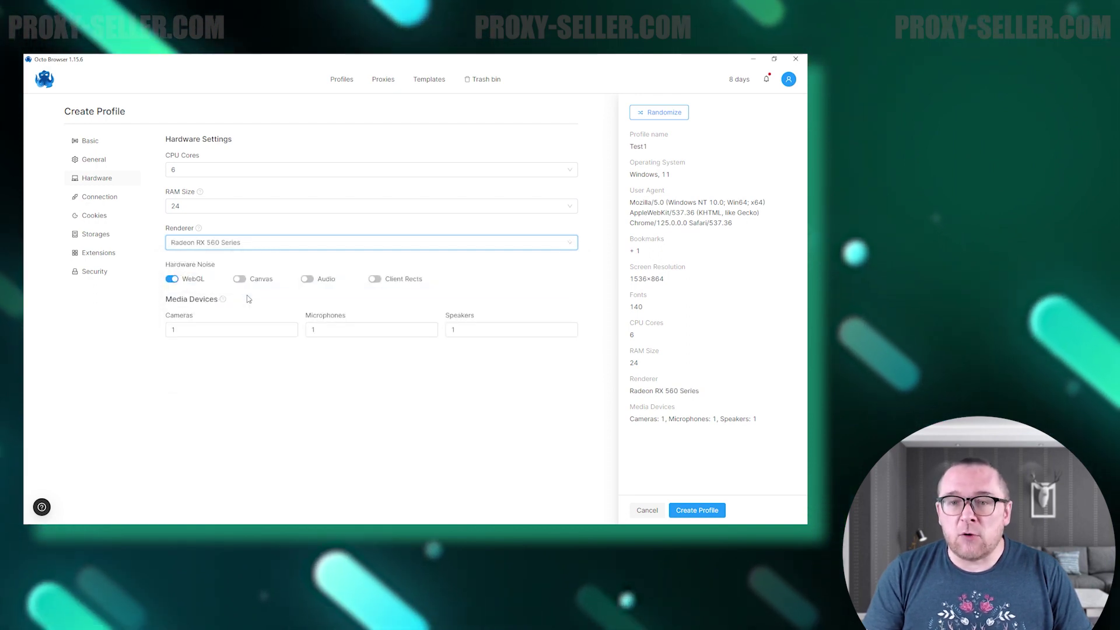
pyautogui.click(239, 279)
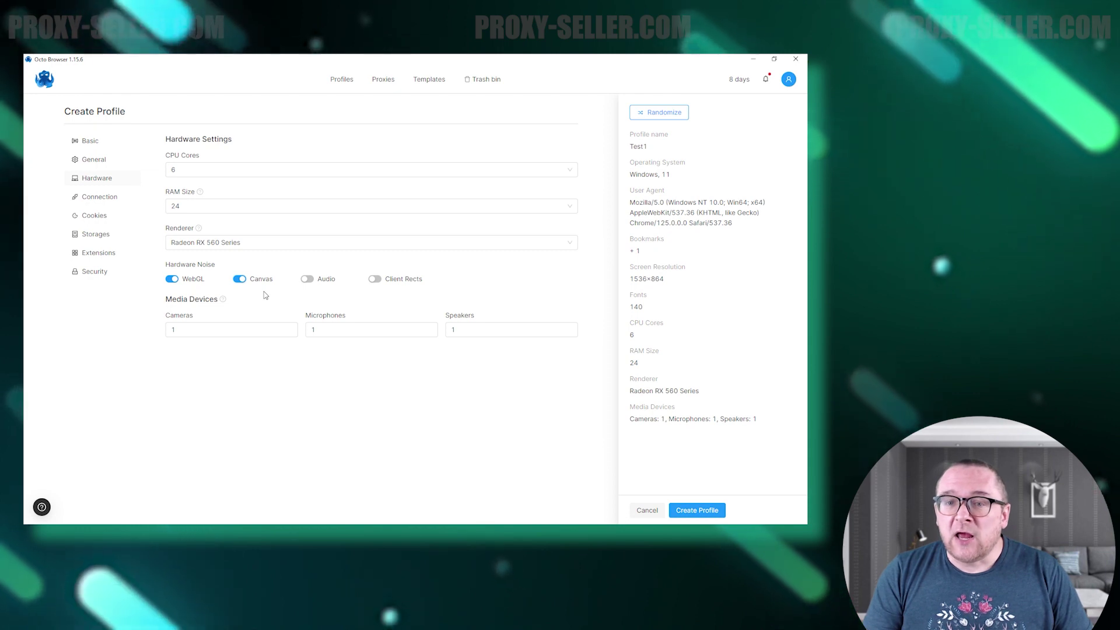
pyautogui.click(252, 329)
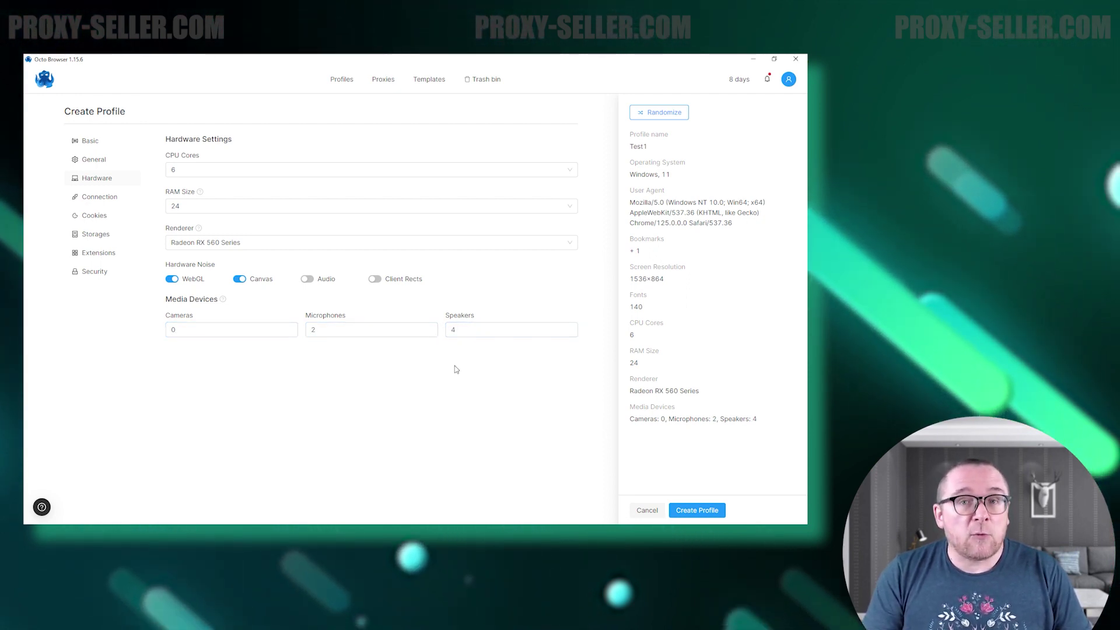
# Give Test1 a new SOCKS5 proxy in its connection settings.
pyautogui.click(108, 198)
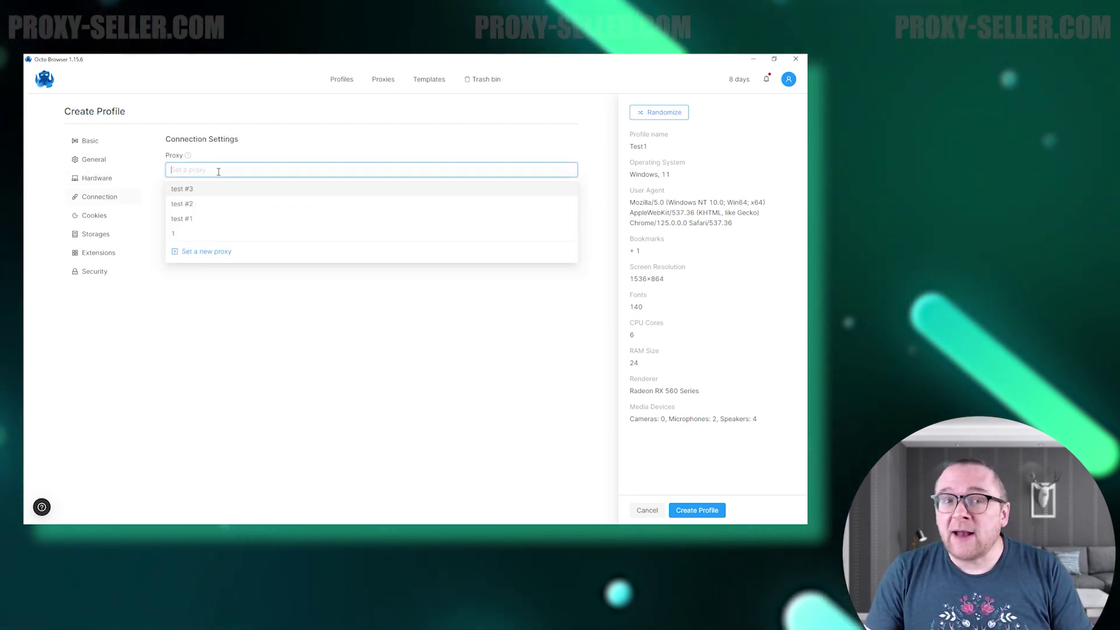
pyautogui.click(210, 256)
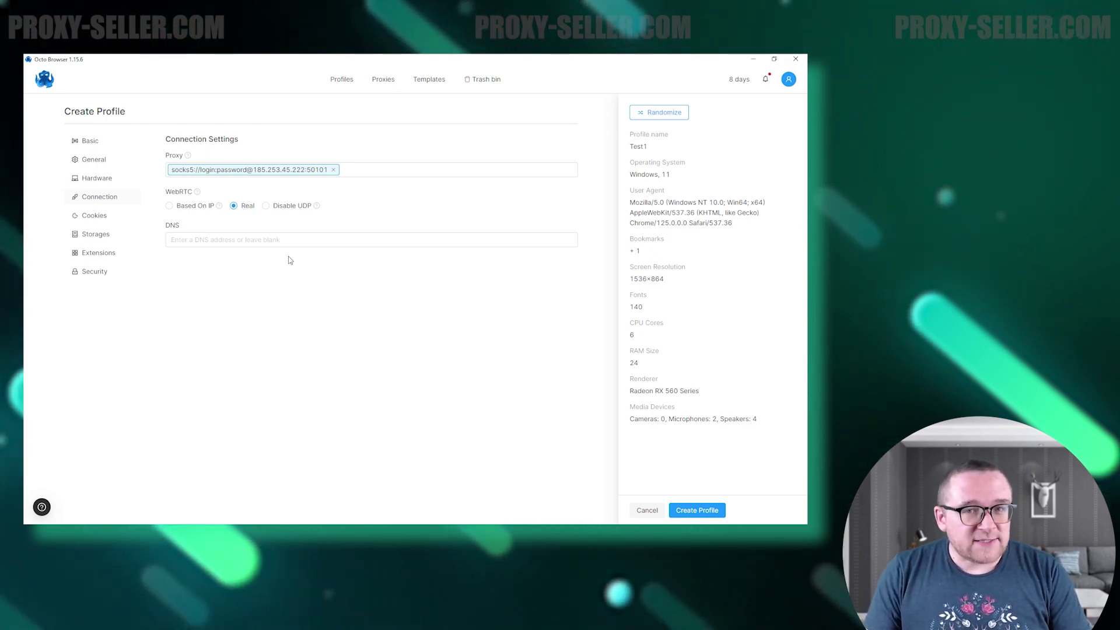
pyautogui.click(95, 216)
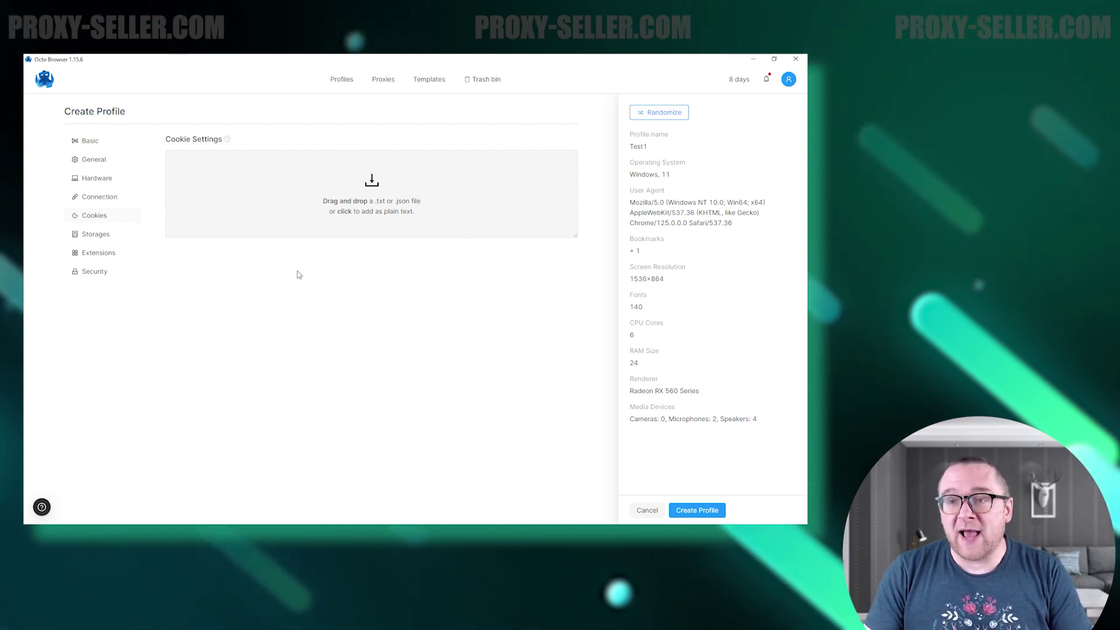
# Enable History storage and add the Proxy SwitchyOmega extension from its Web Store link.
pyautogui.click(112, 235)
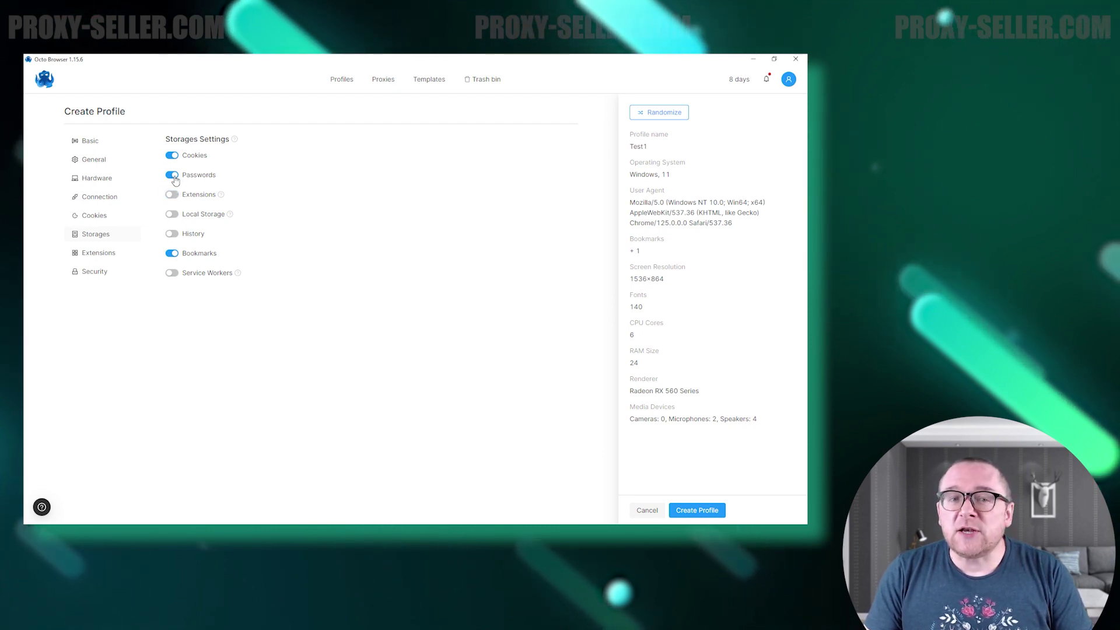
pyautogui.click(175, 235)
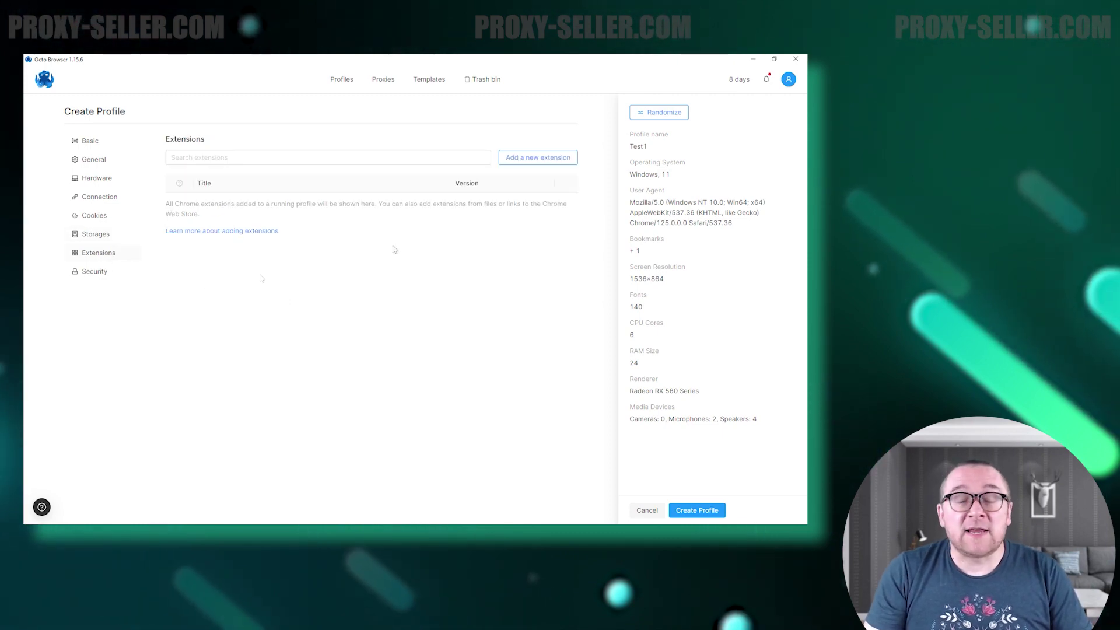
pyautogui.click(510, 166)
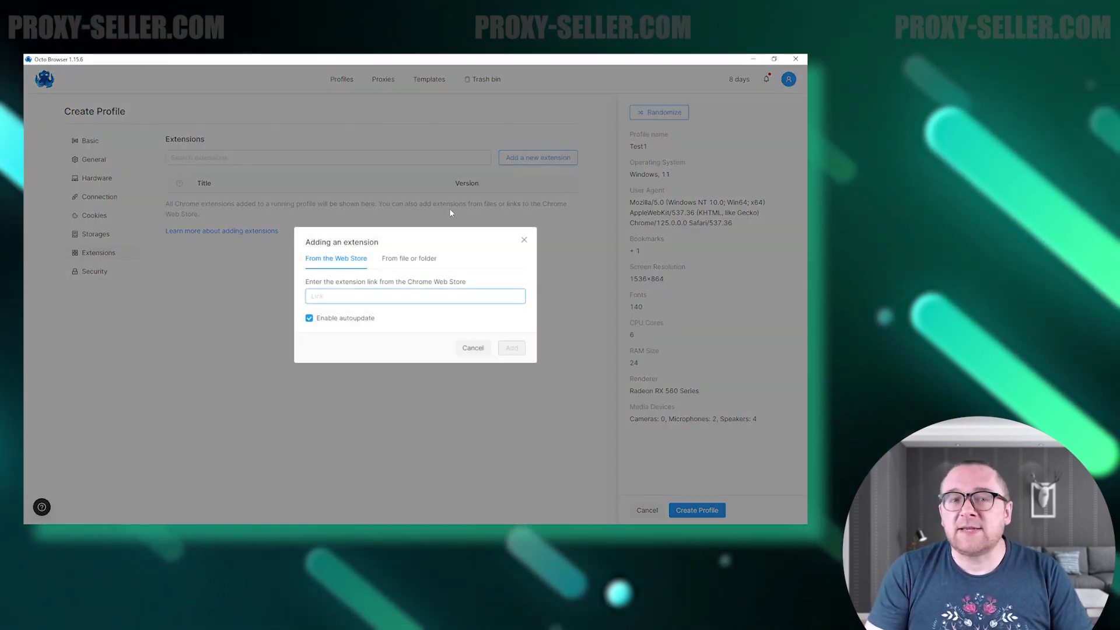
pyautogui.write('https://chromewebstore.google.com/detail/proxy-switchyomega/padekgcemlokbadohgkifijomclgigif')
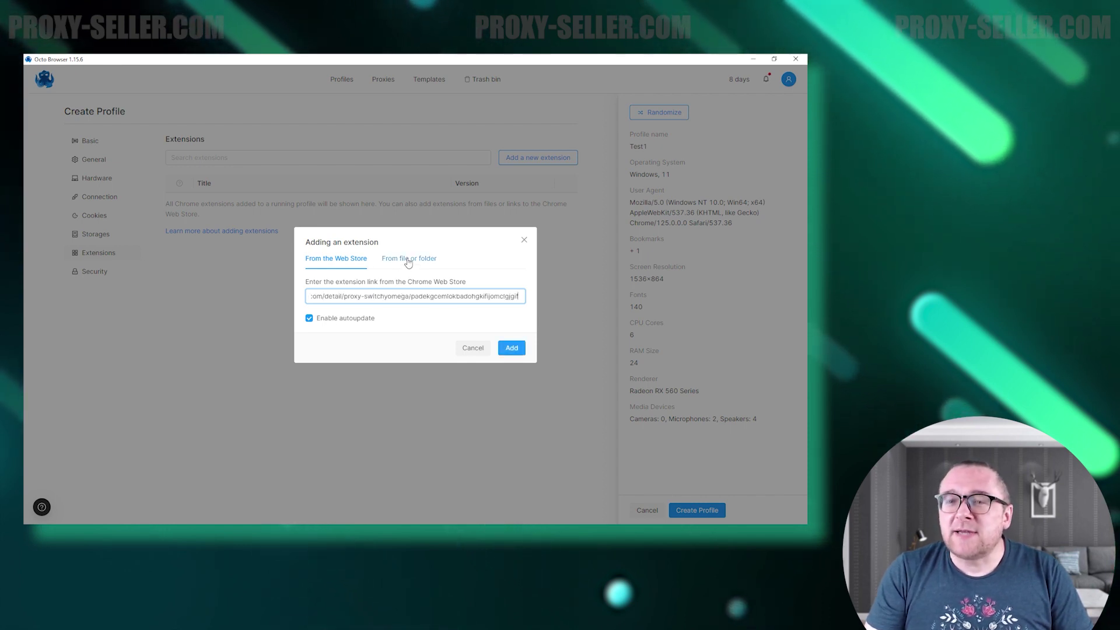
pyautogui.click(408, 260)
pyautogui.click(344, 228)
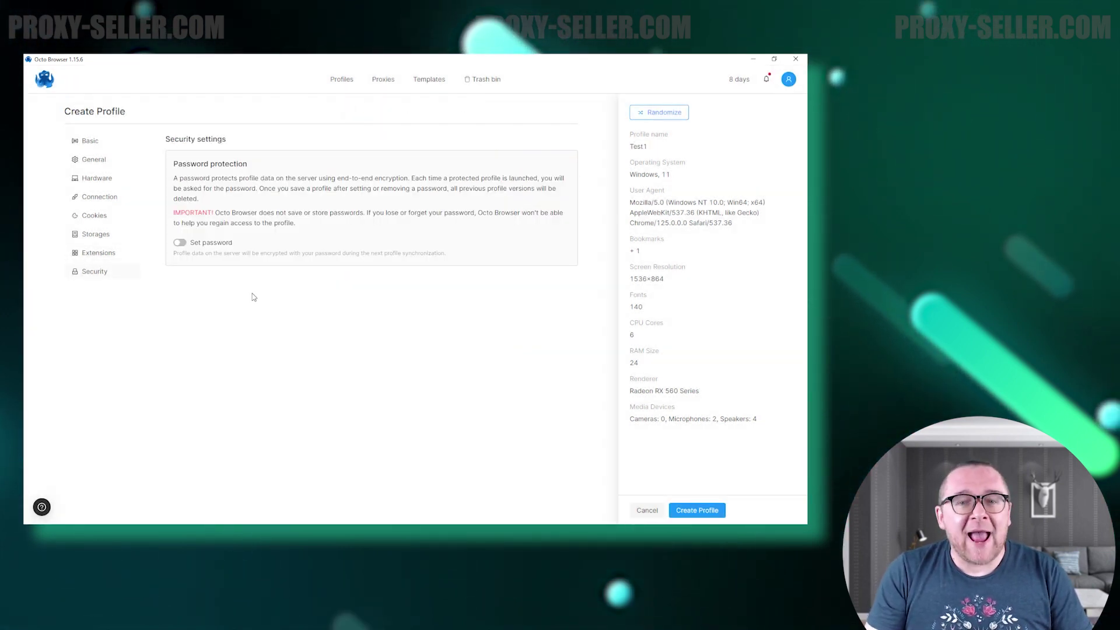
# Protect Test1 with a password and randomize its fingerprint parameters.
pyautogui.click(179, 243)
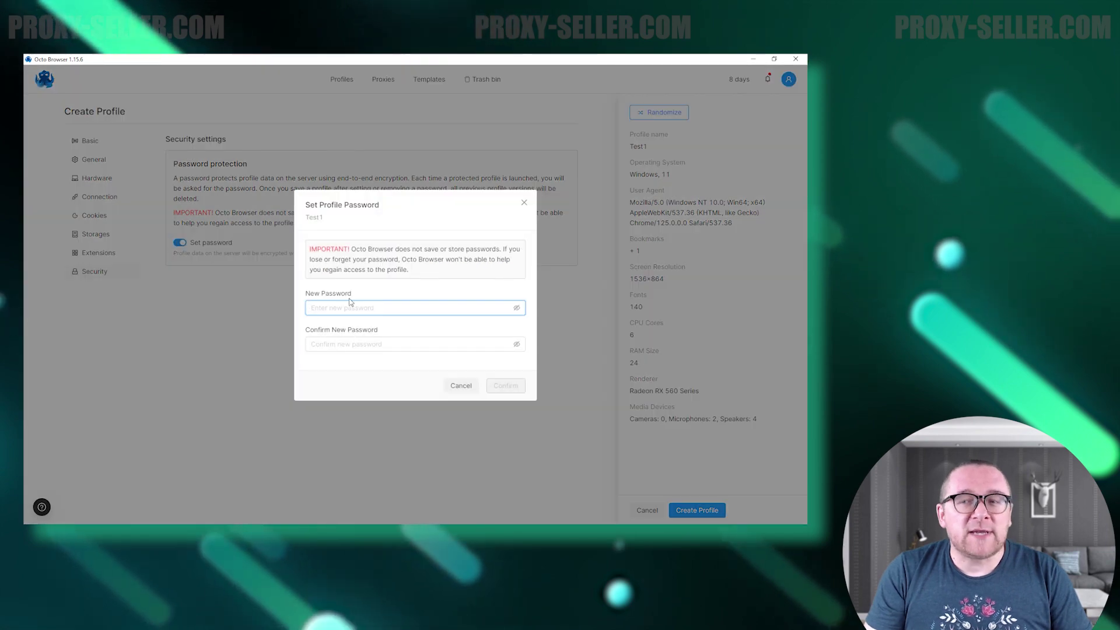
pyautogui.click(365, 343)
pyautogui.write('1234')
pyautogui.click(505, 386)
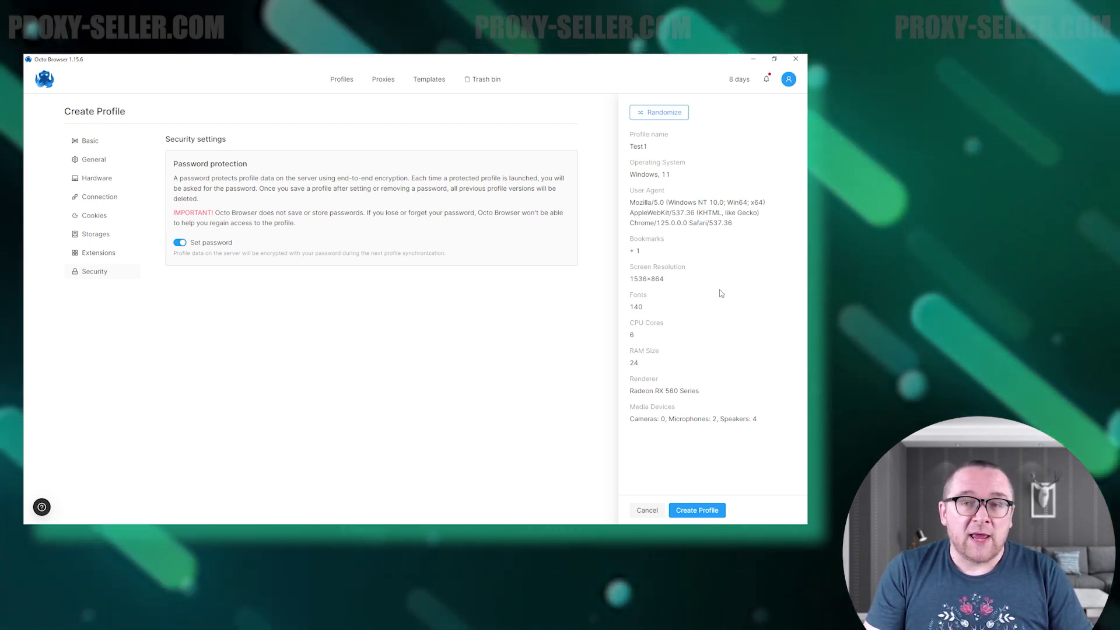
pyautogui.click(663, 117)
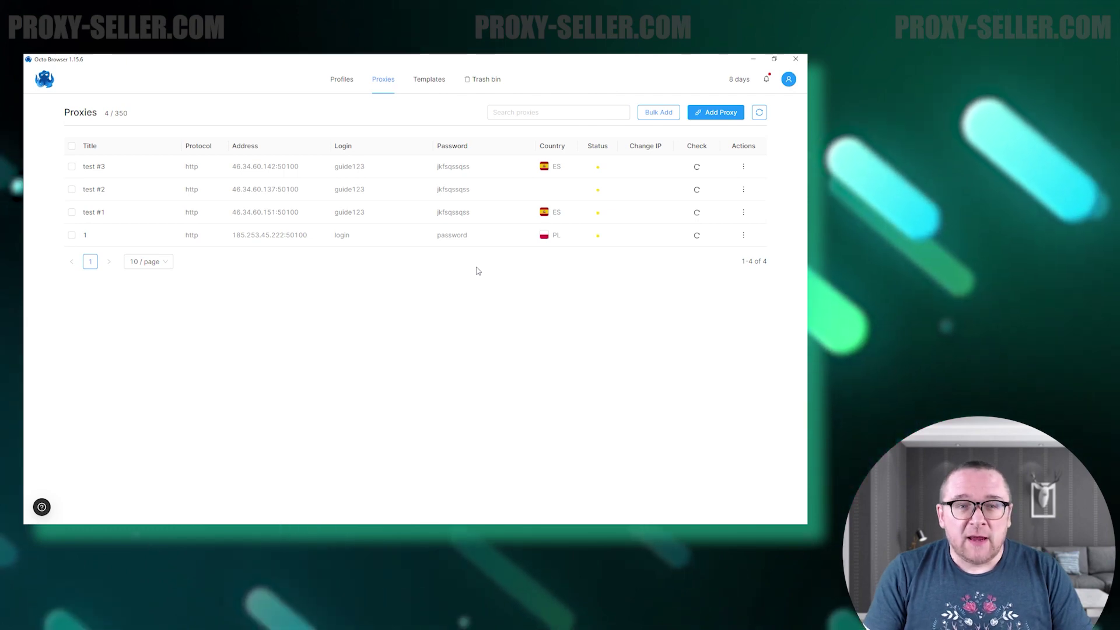
# Add the SOCKS5 proxy TestProxy, view Bulk Add, and check that proxy 1 connects.
pyautogui.click(715, 112)
pyautogui.write('test #4')
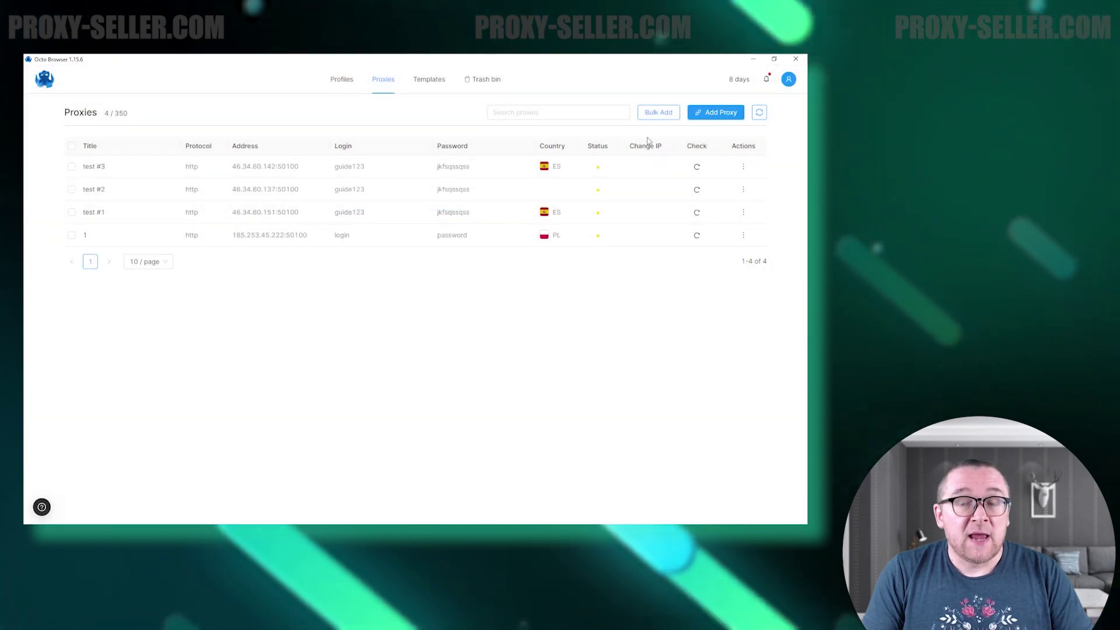
pyautogui.click(658, 112)
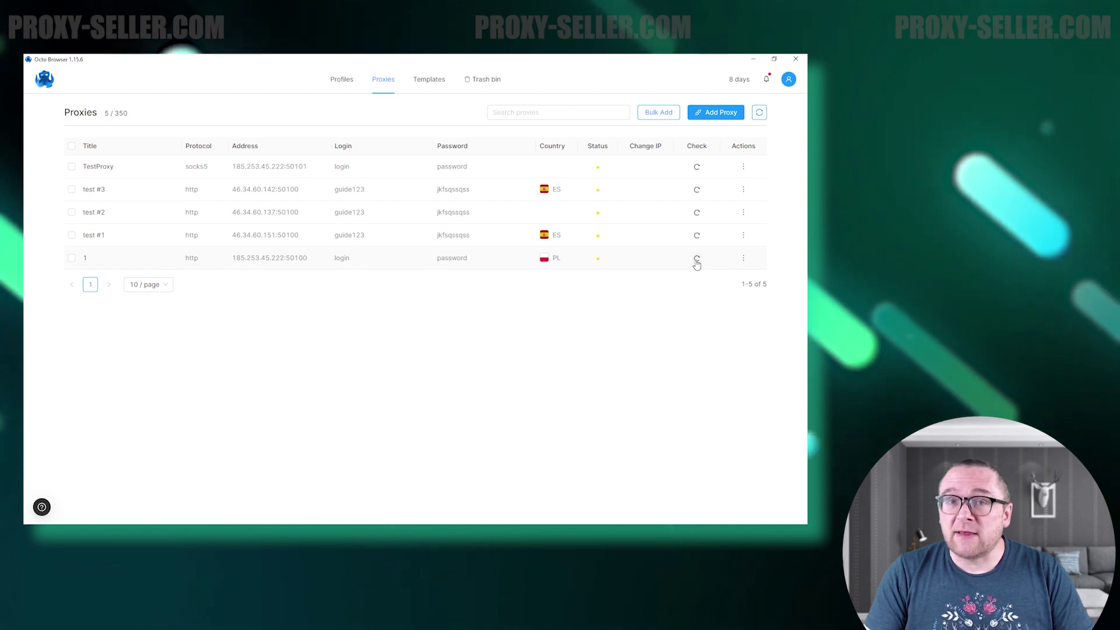
pyautogui.click(697, 258)
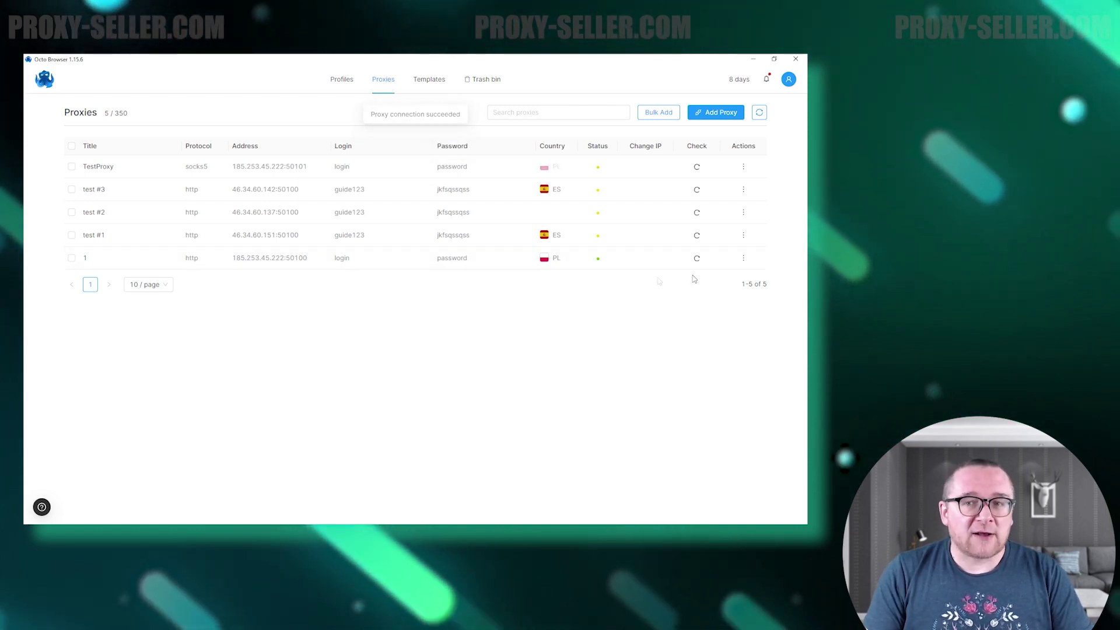
pyautogui.click(439, 88)
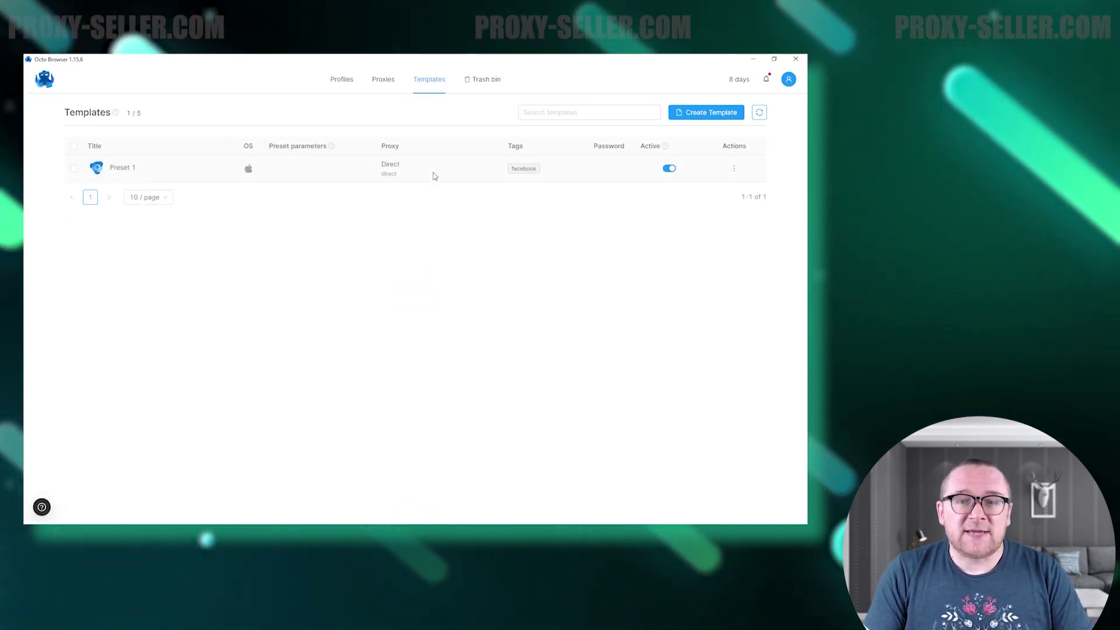
pyautogui.click(694, 114)
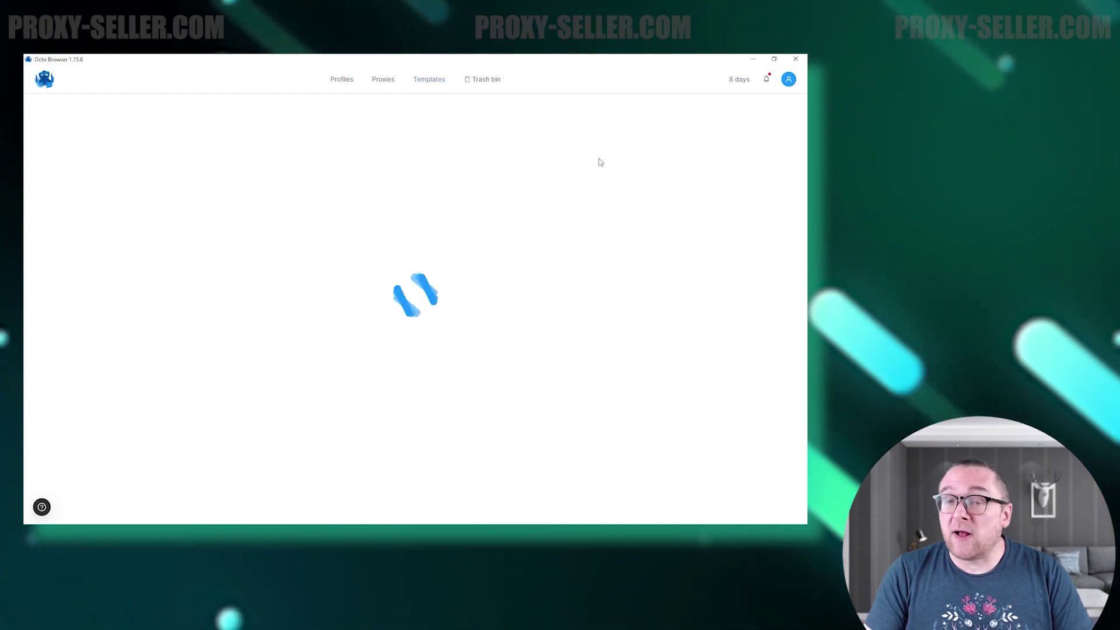
# Create Template1 with a fixed CPU core count and fixed RAM size in Hardware.
pyautogui.click(240, 170)
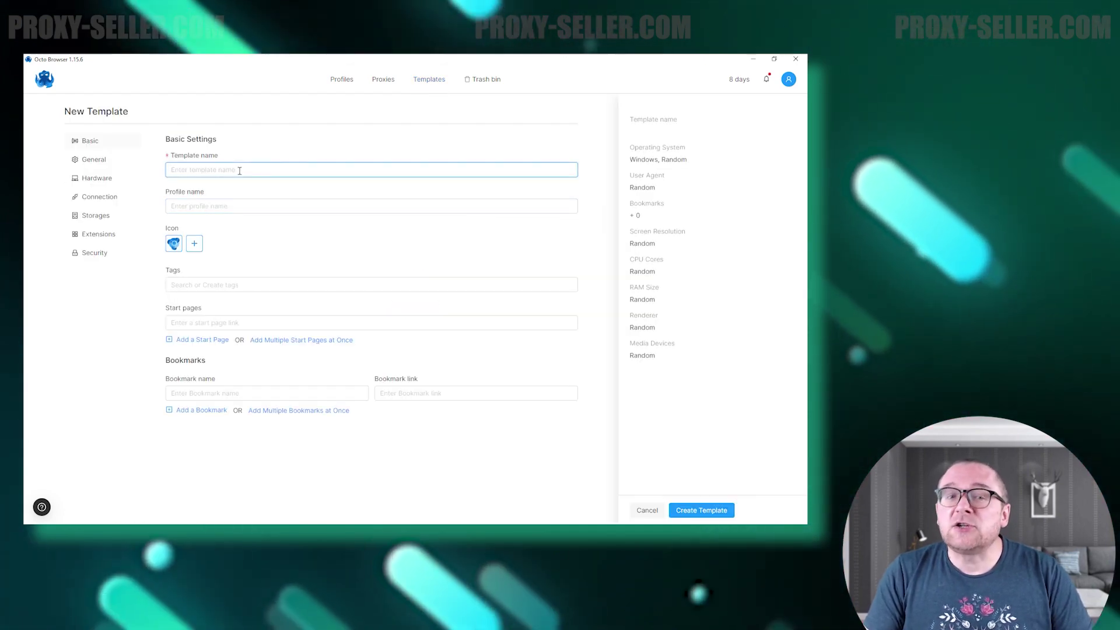
pyautogui.write('Template1')
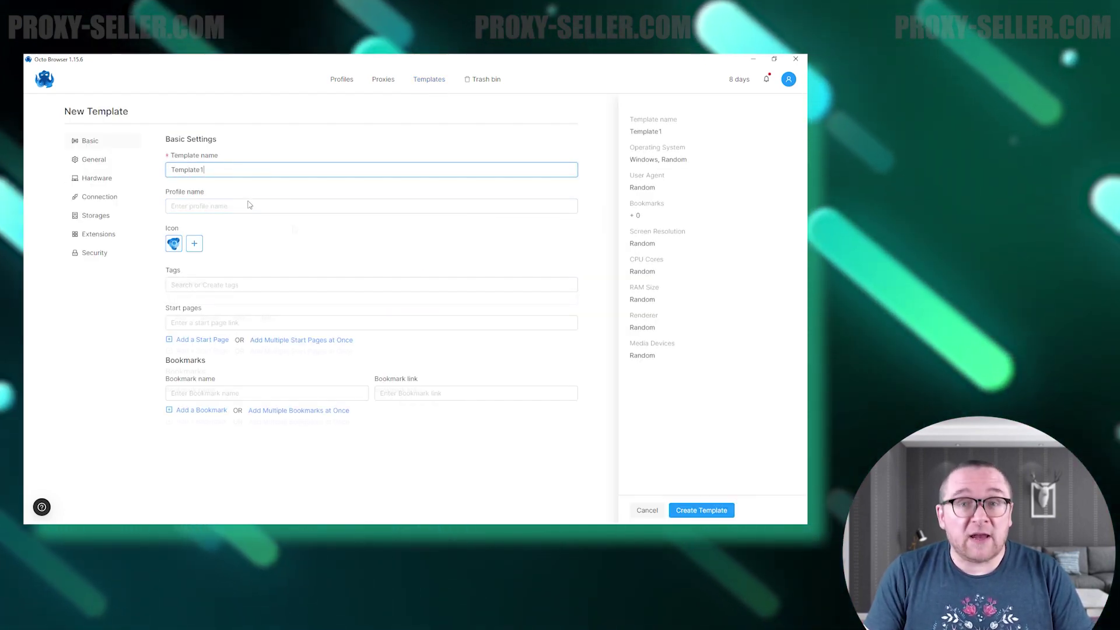
pyautogui.click(97, 178)
pyautogui.click(211, 179)
pyautogui.click(207, 156)
pyautogui.click(233, 170)
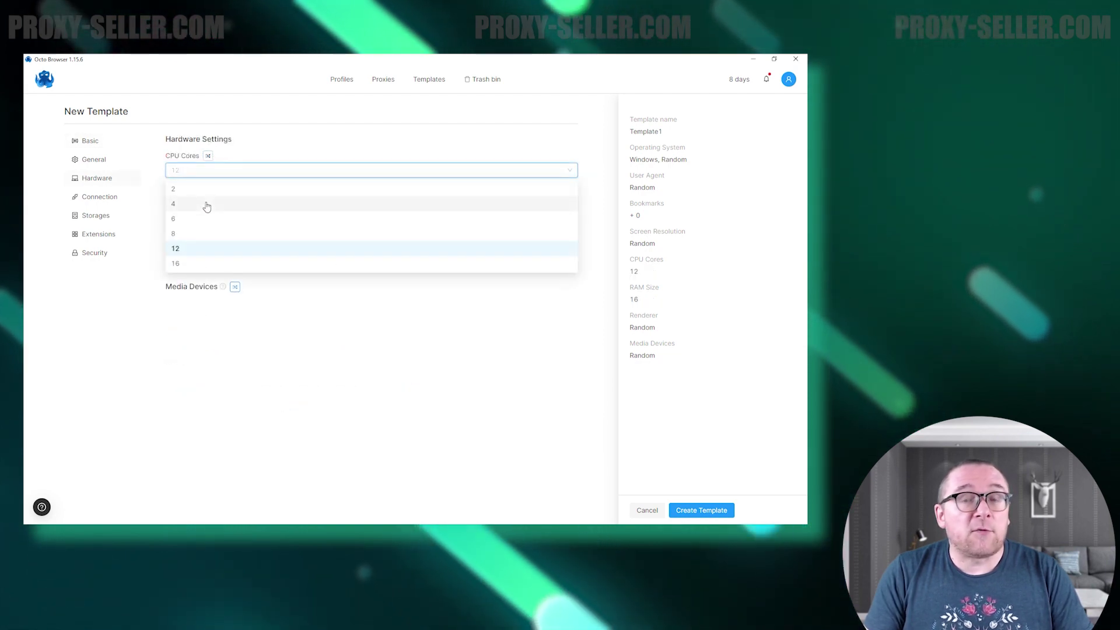
pyautogui.click(207, 208)
pyautogui.click(233, 207)
pyautogui.click(200, 287)
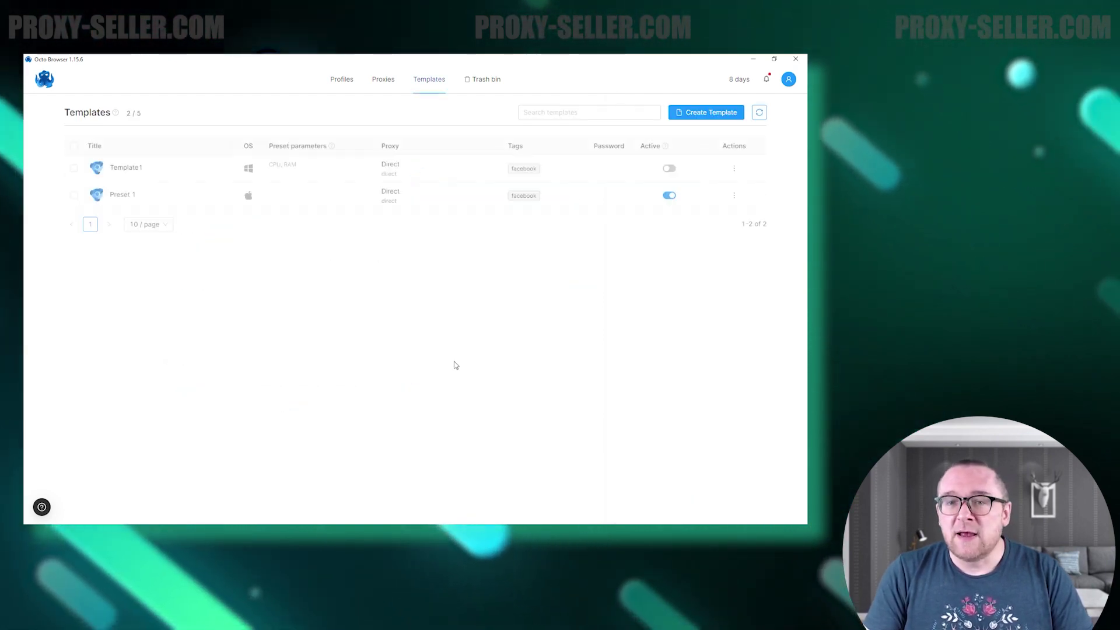
# Restore 'Test profile' from the Trash bin and return to the Profiles list.
pyautogui.click(481, 79)
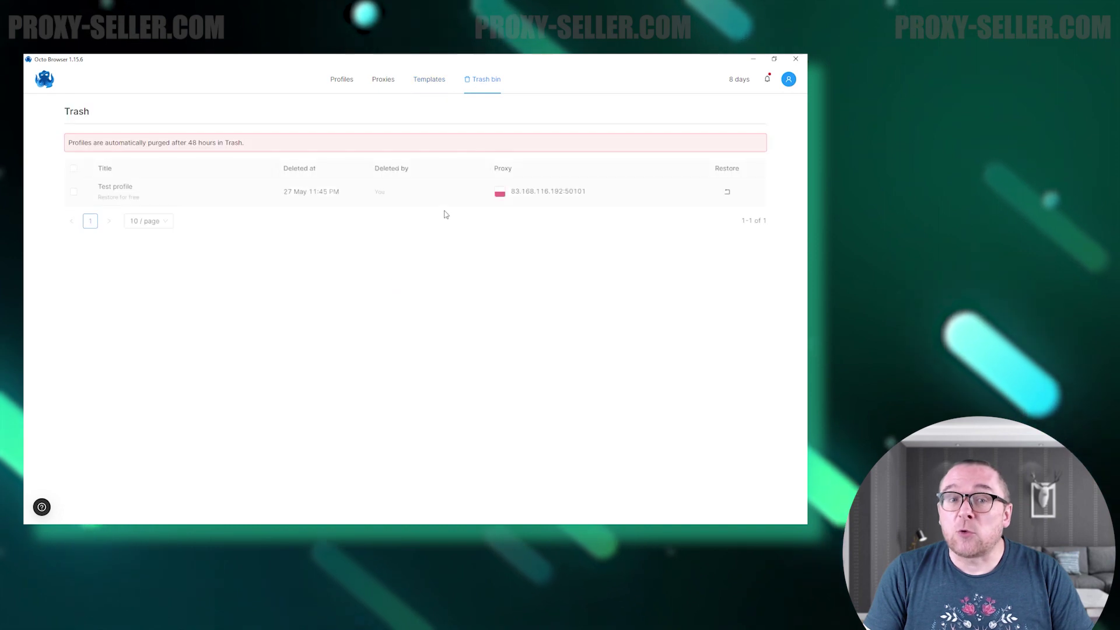
pyautogui.click(73, 191)
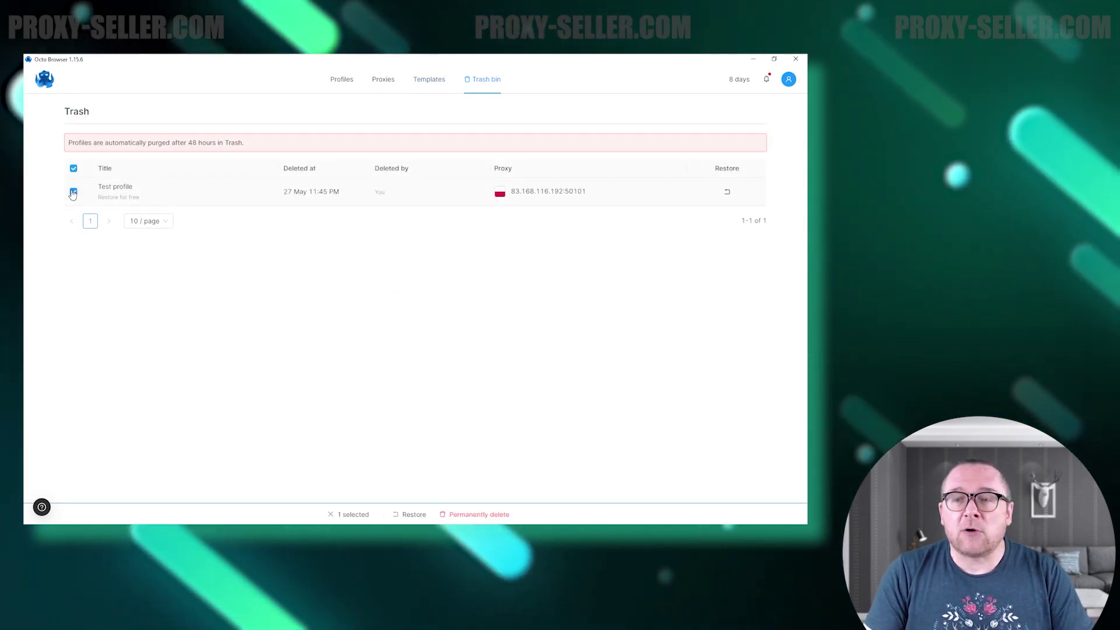
pyautogui.click(413, 514)
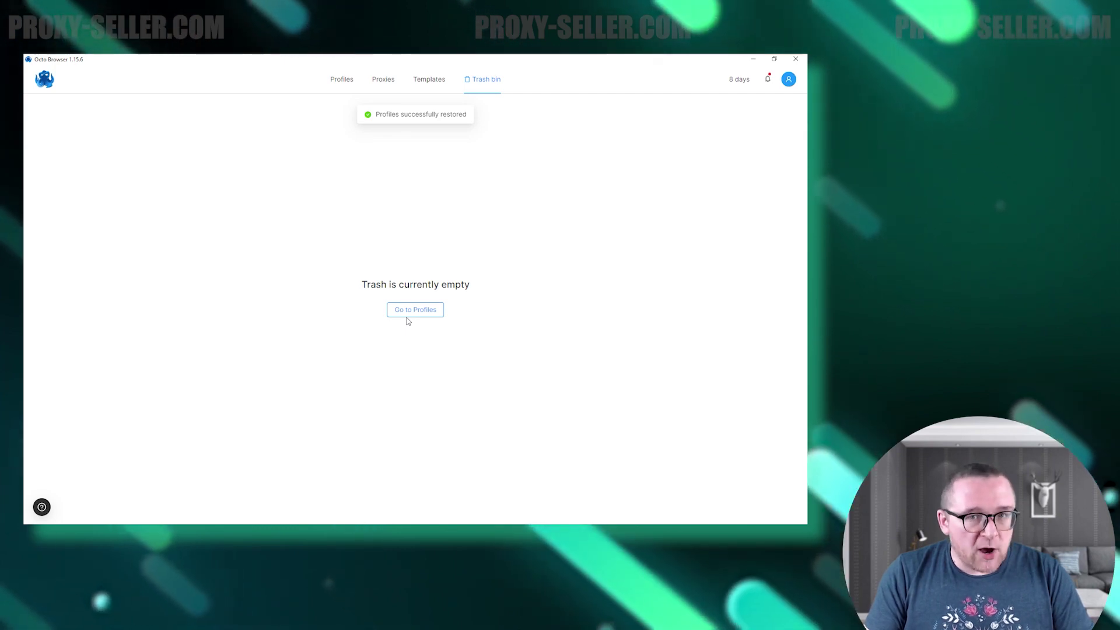
pyautogui.click(408, 314)
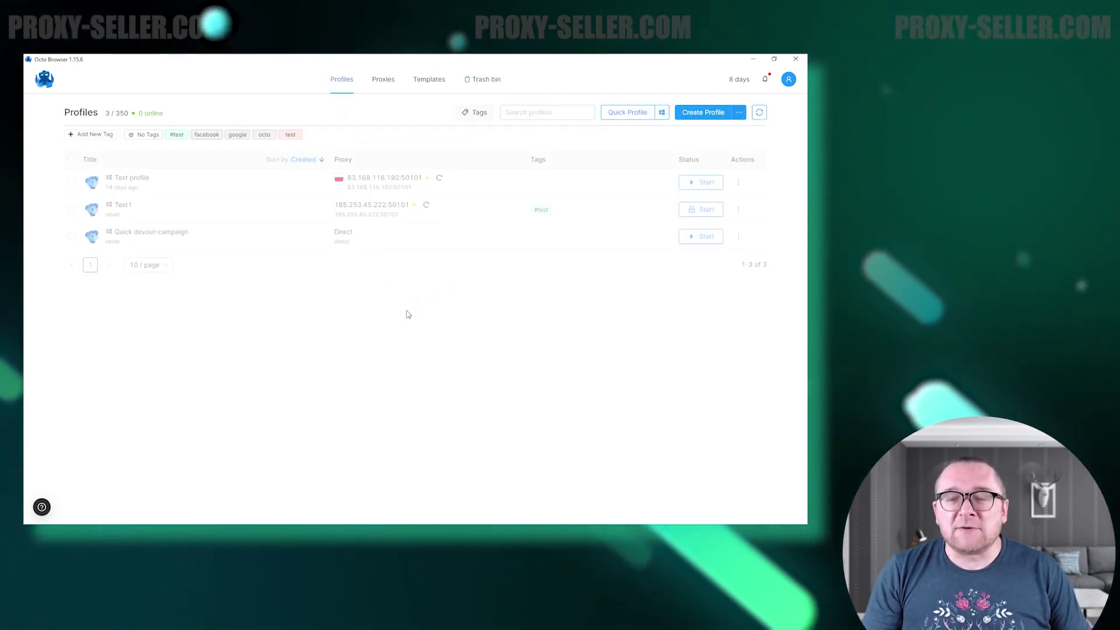
# Open the Account settings and view the interface language list without changing it.
pyautogui.click(788, 80)
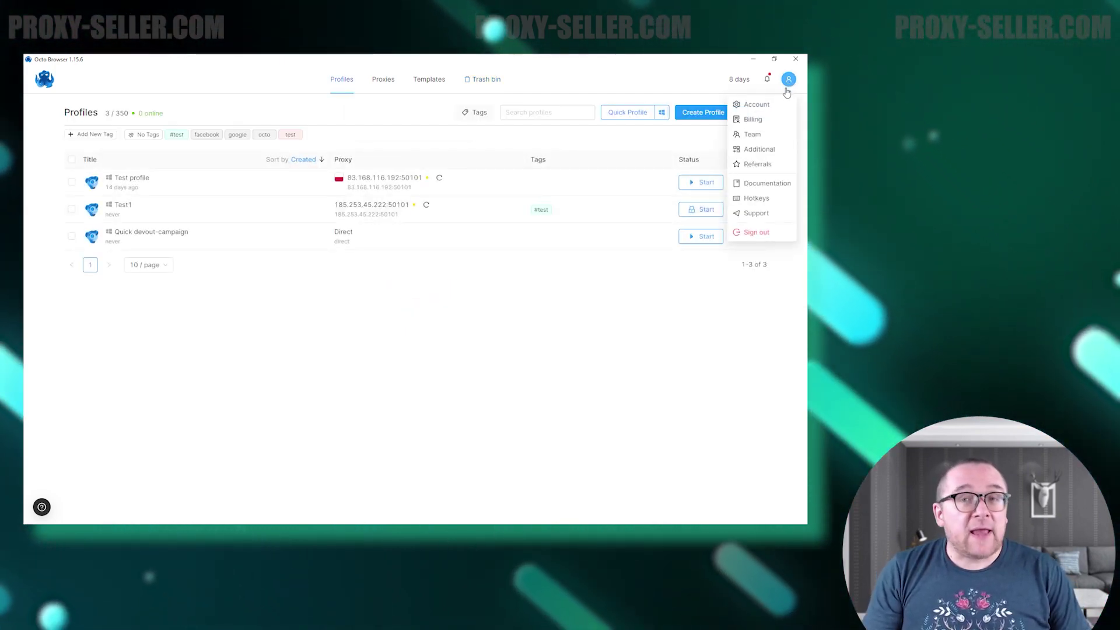
pyautogui.click(753, 105)
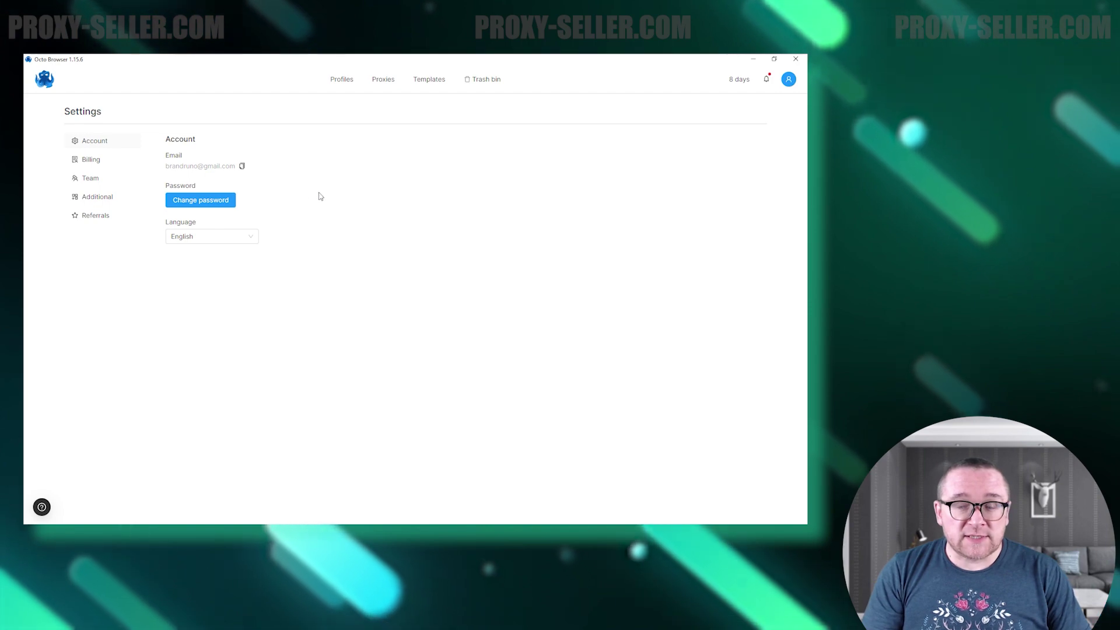
pyautogui.click(232, 237)
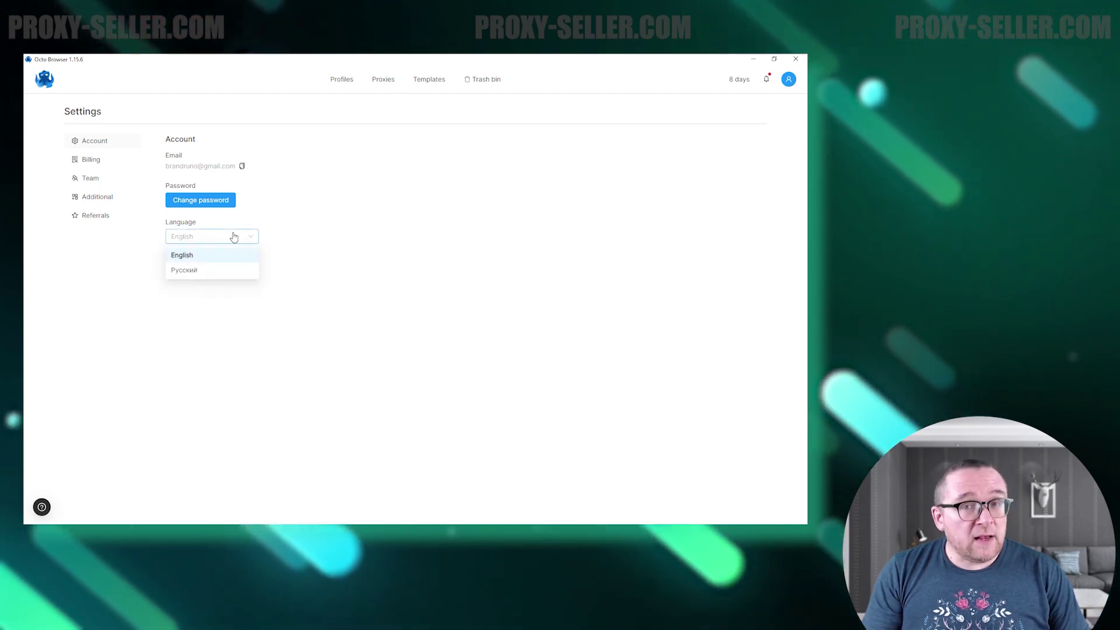
pyautogui.click(302, 221)
# In Billing, compare the 90-, 180- and 360-day renewal terms, then close without paying.
pyautogui.click(103, 166)
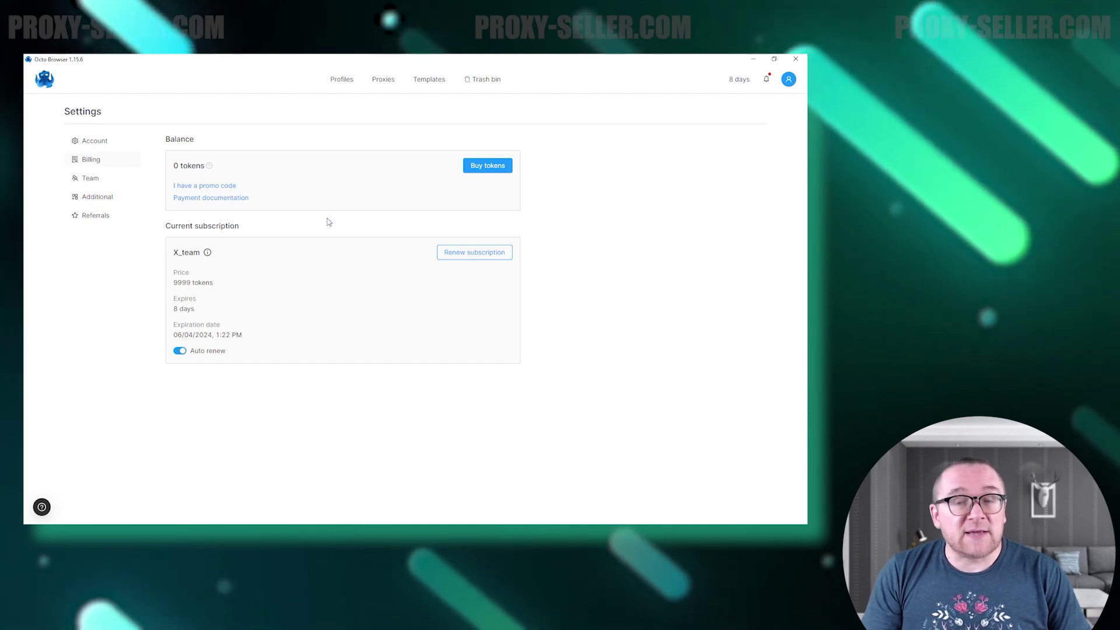
pyautogui.click(448, 254)
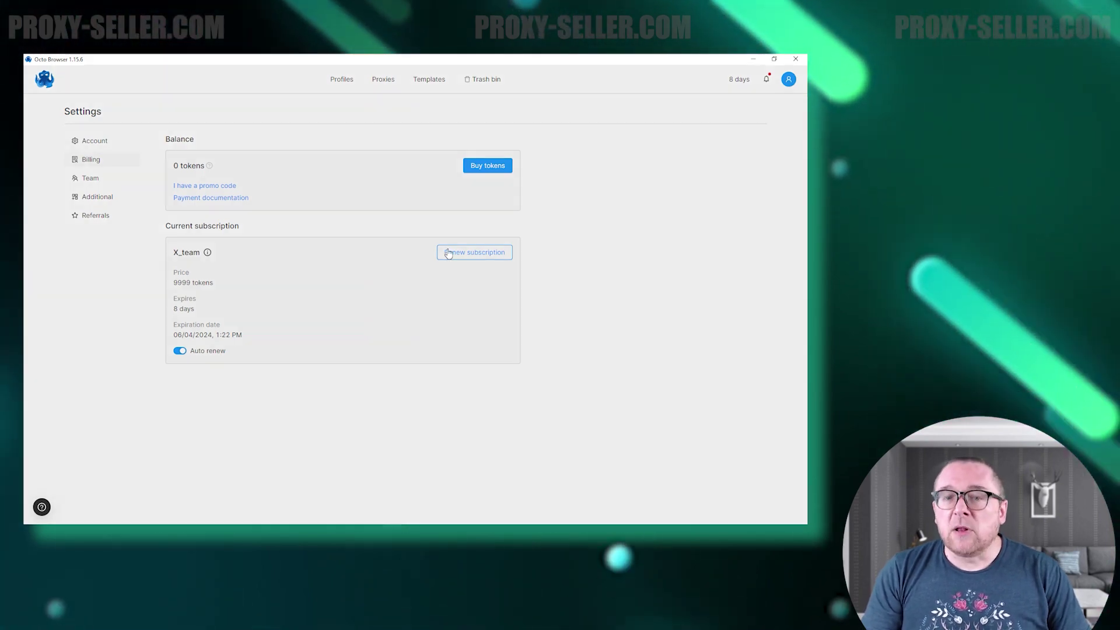
pyautogui.click(397, 250)
pyautogui.click(484, 252)
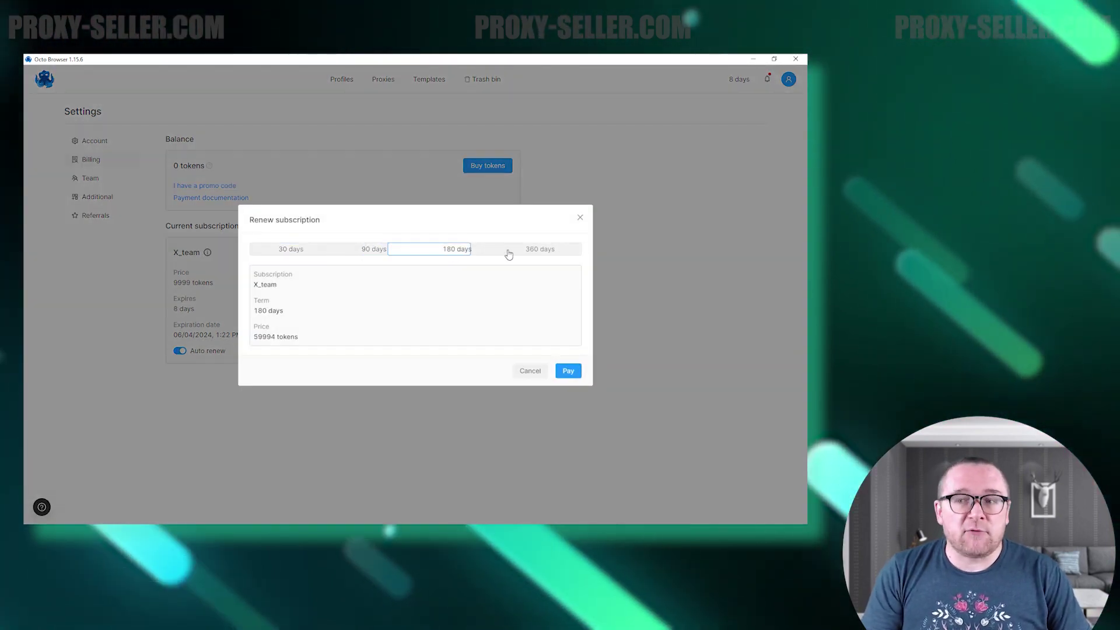
pyautogui.click(539, 250)
pyautogui.click(580, 217)
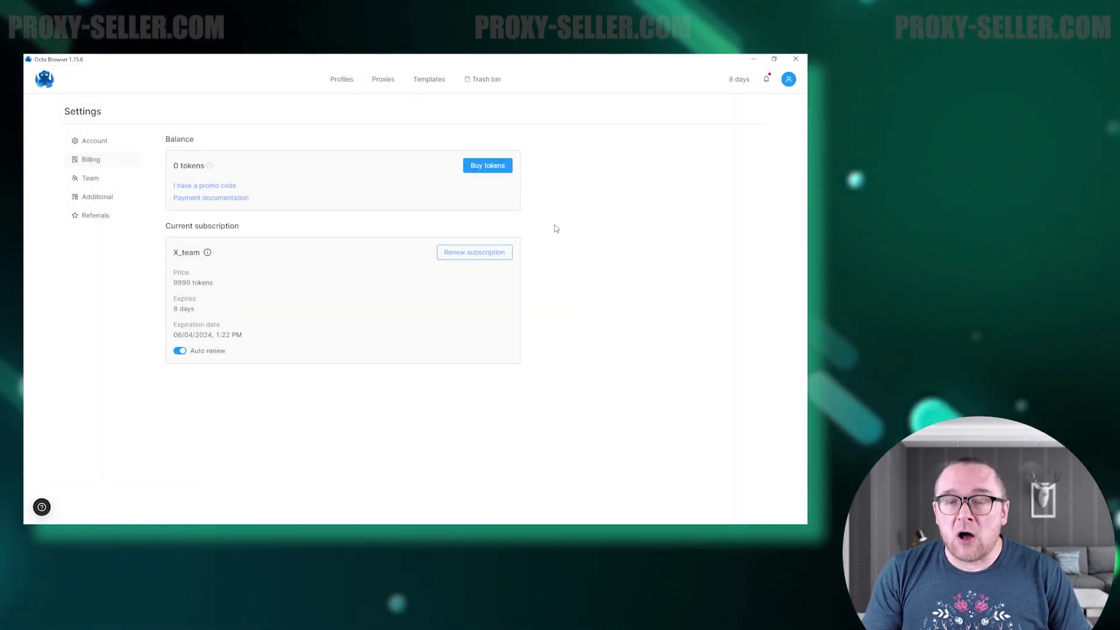
pyautogui.click(91, 178)
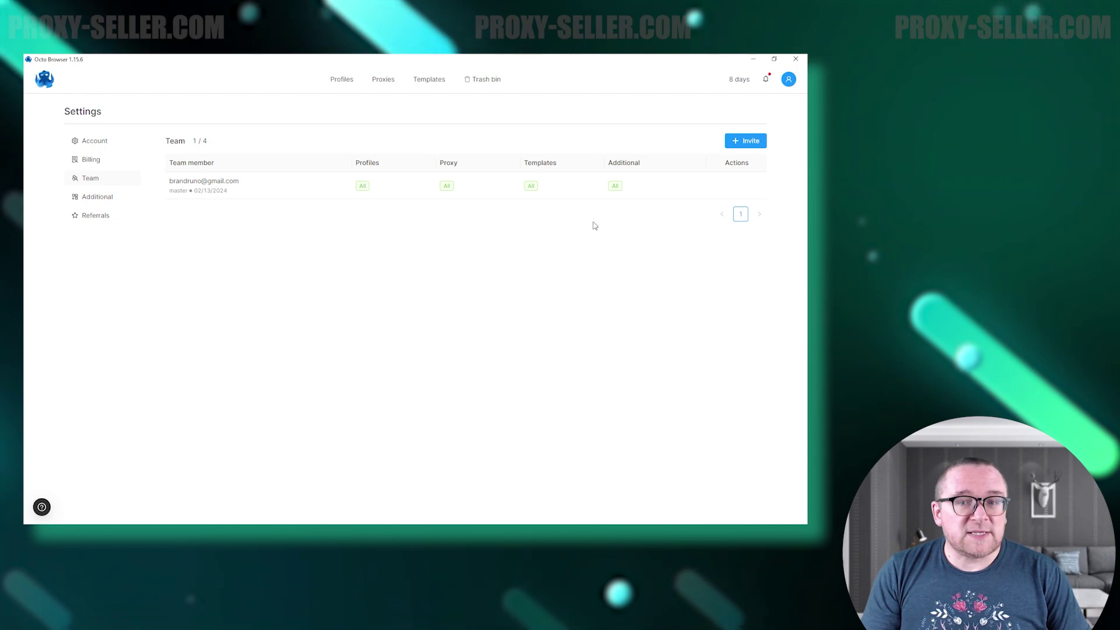
# Invite a new team member by e-mail with permissions; the invite fails as the user already exists.
pyautogui.click(746, 141)
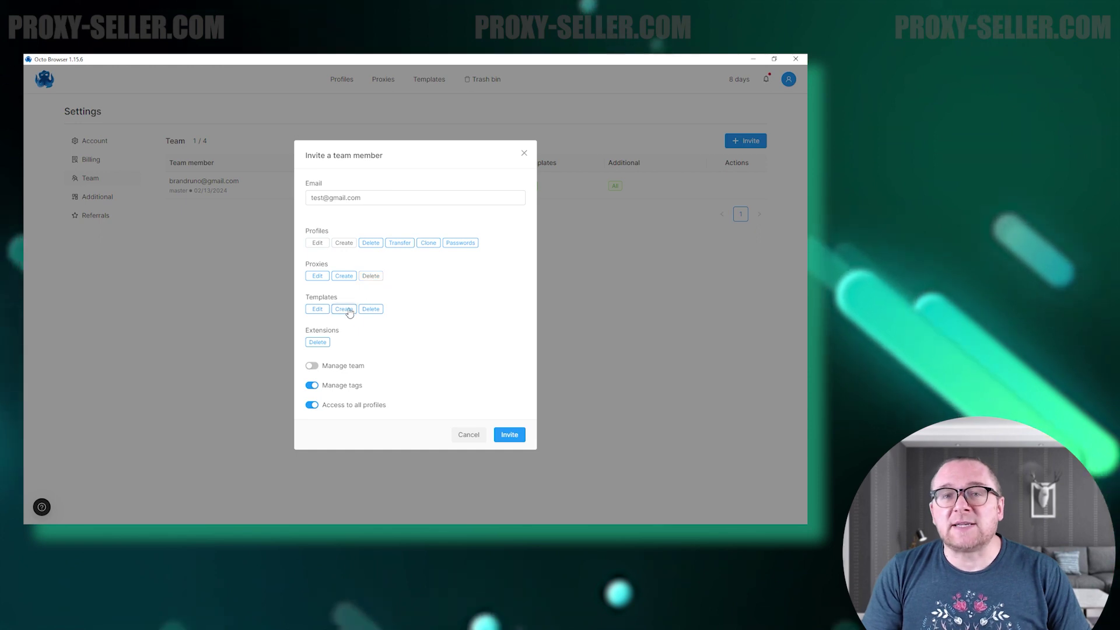
pyautogui.click(509, 435)
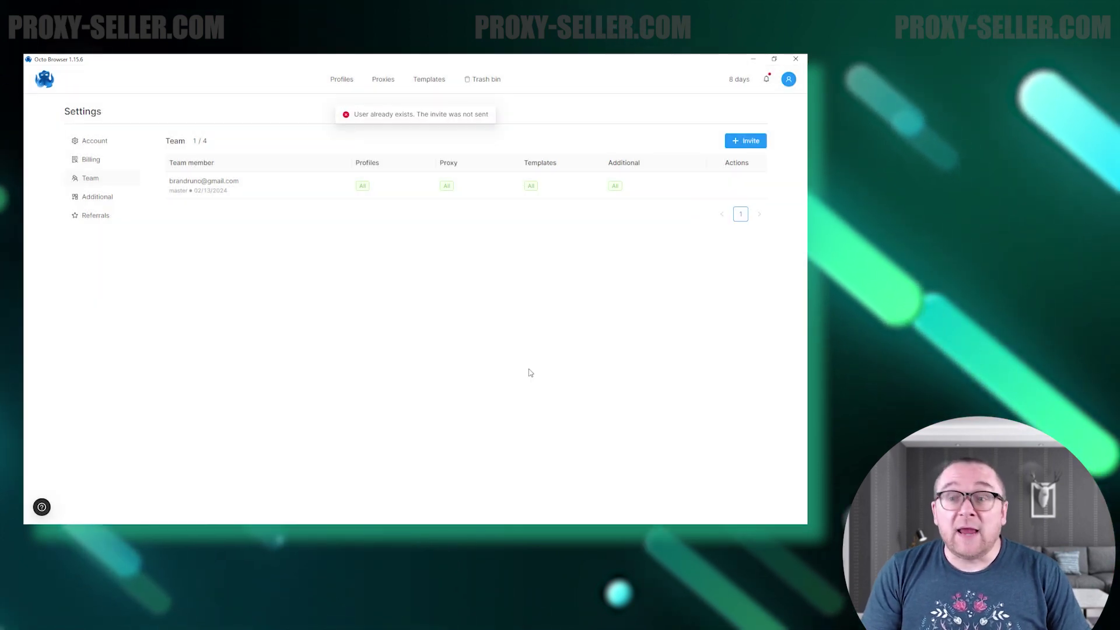
pyautogui.click(96, 197)
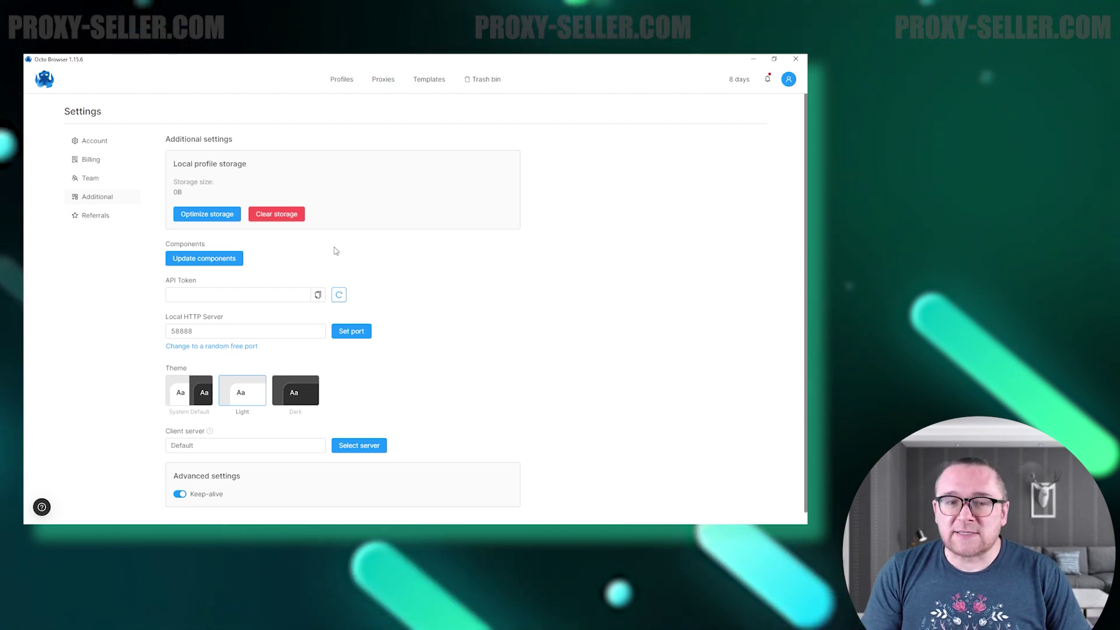
# Delete the local profile storage and select the 58888 local server port.
pyautogui.click(271, 214)
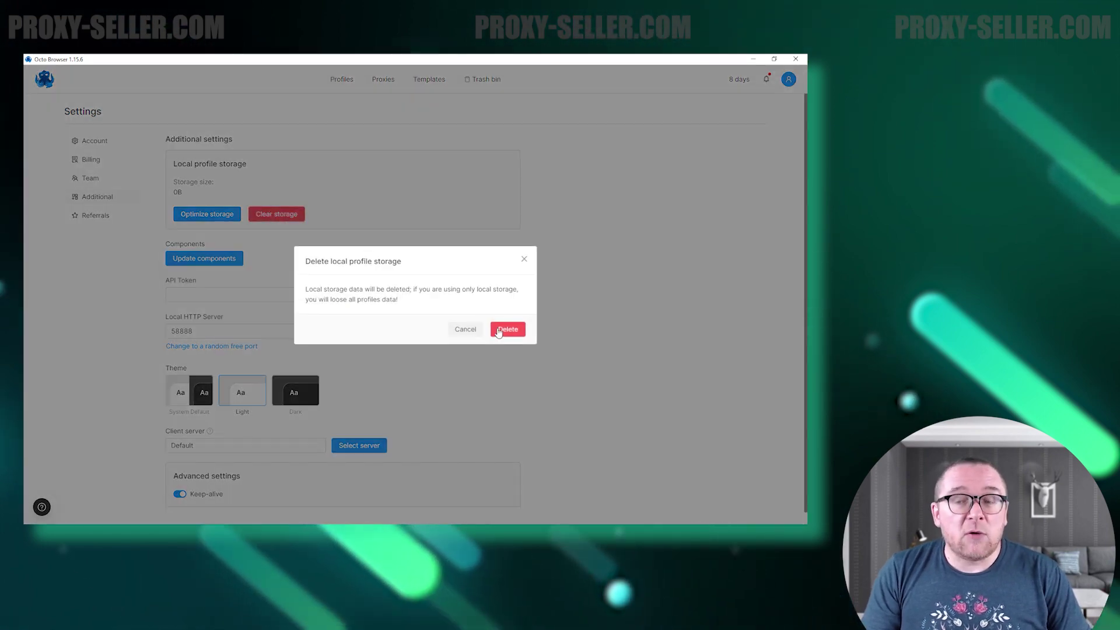
pyautogui.click(499, 330)
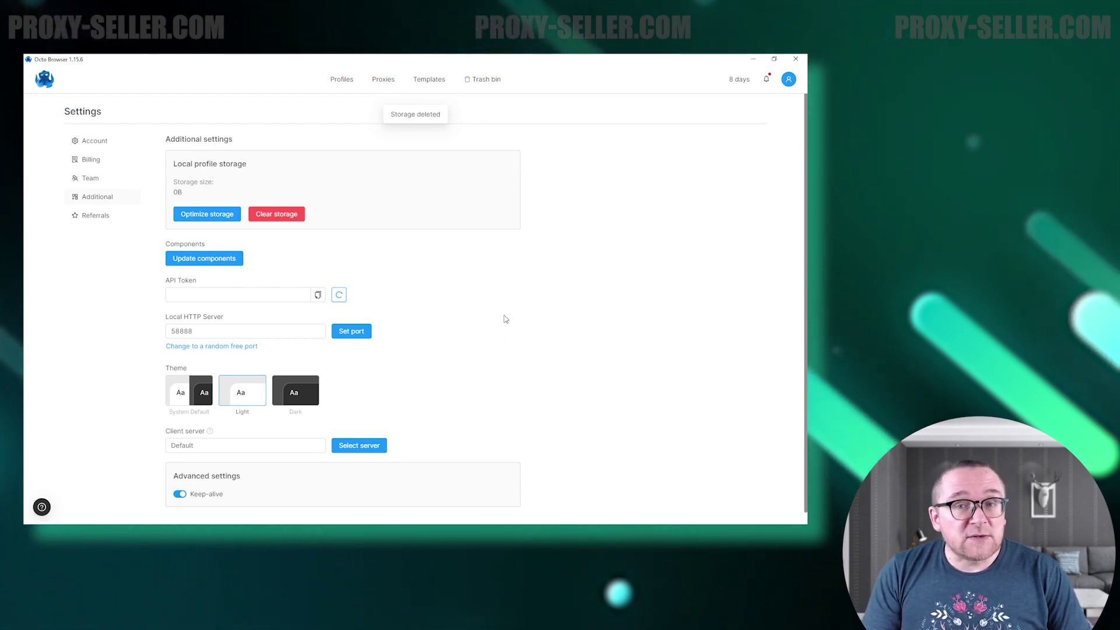
pyautogui.moveTo(234, 334); pyautogui.dragTo(158, 330)
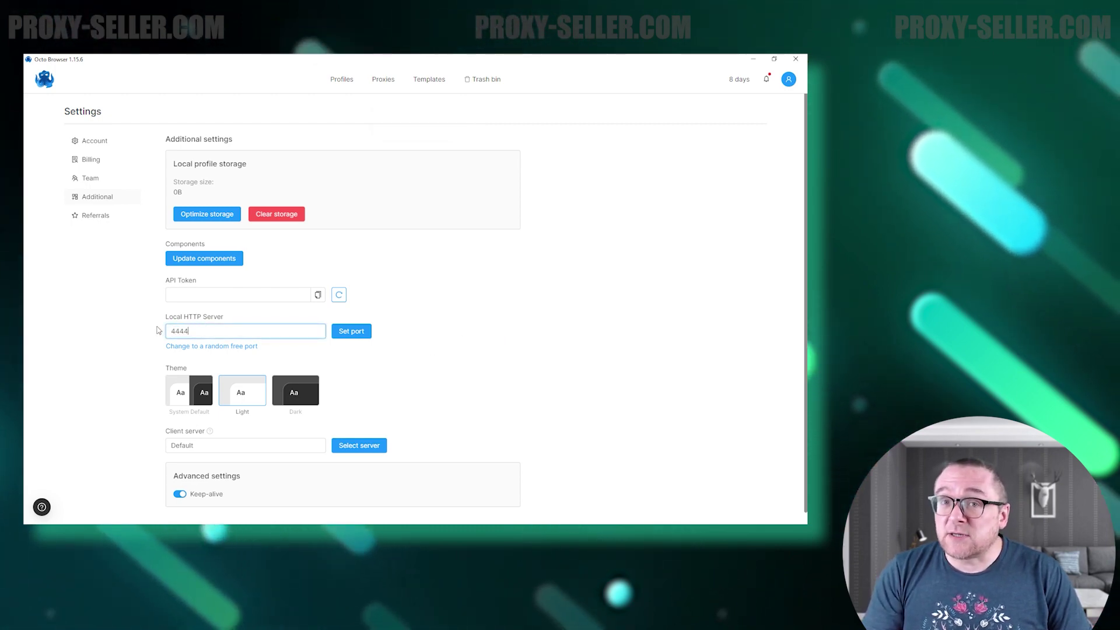
# Switch the theme to Dark and back to Light, then view and close the server list.
pyautogui.click(290, 395)
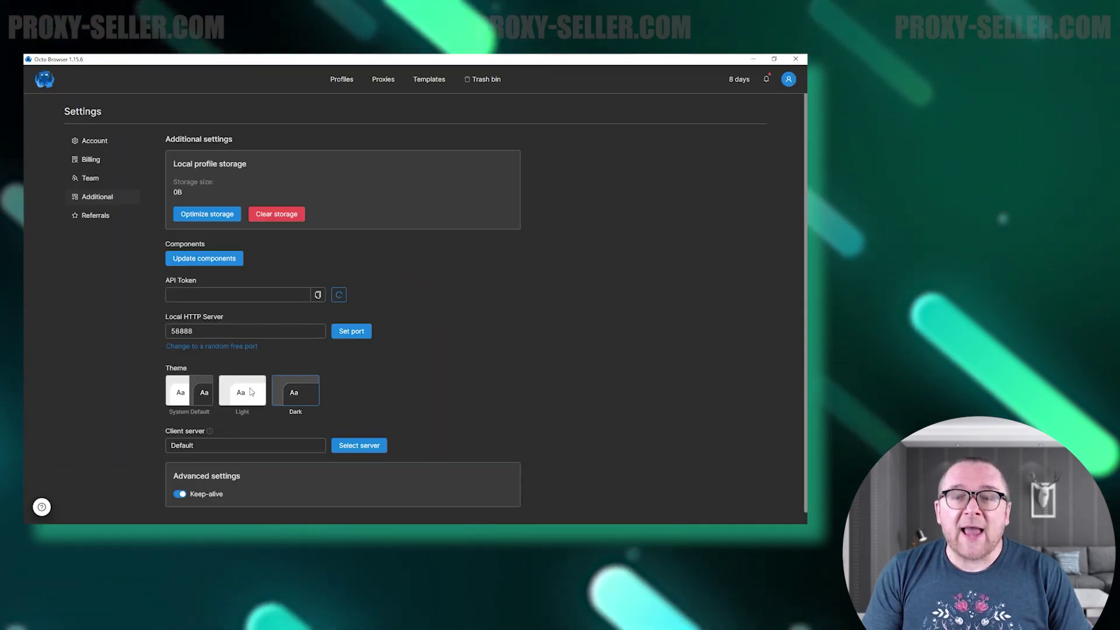
pyautogui.click(252, 391)
pyautogui.click(359, 445)
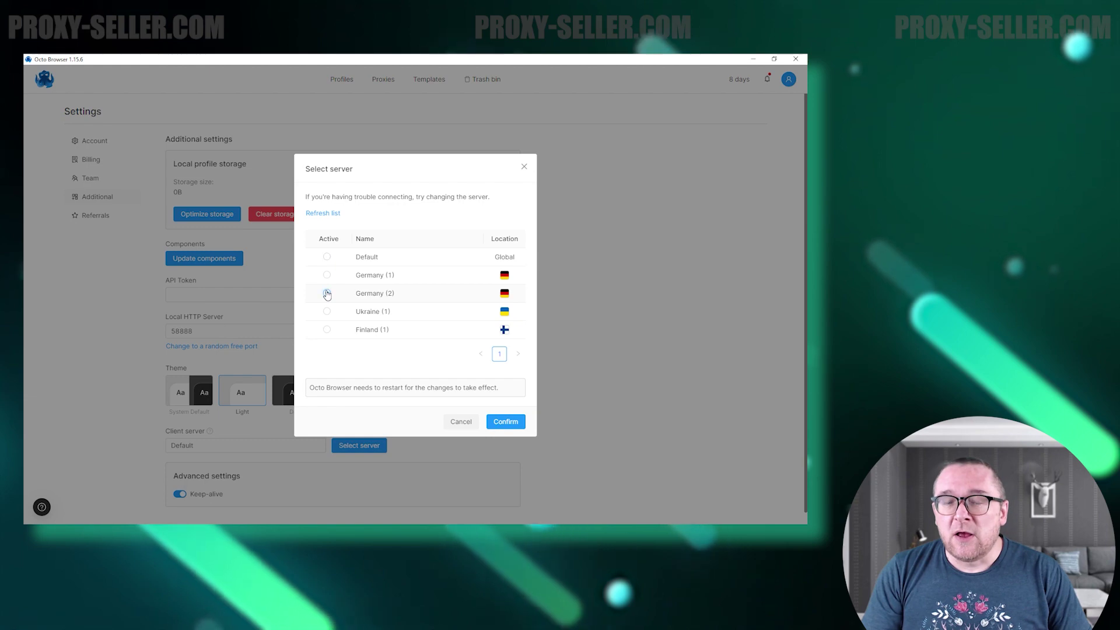
pyautogui.click(523, 168)
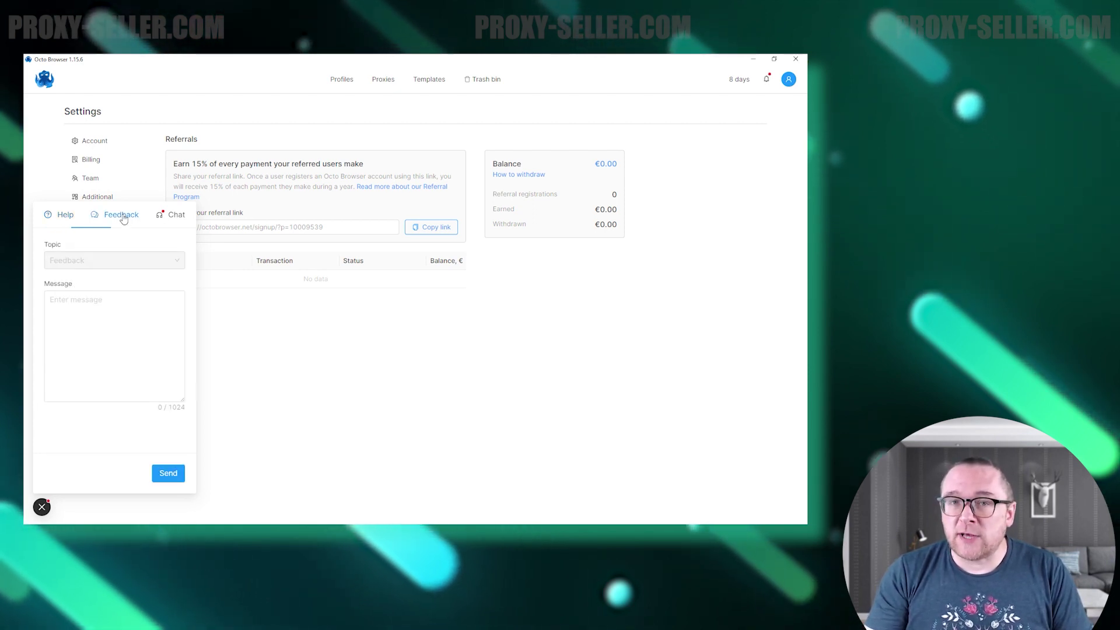
# In the help panel, keep the Feedback topic and switch to the Chat tab with Support.
pyautogui.click(130, 267)
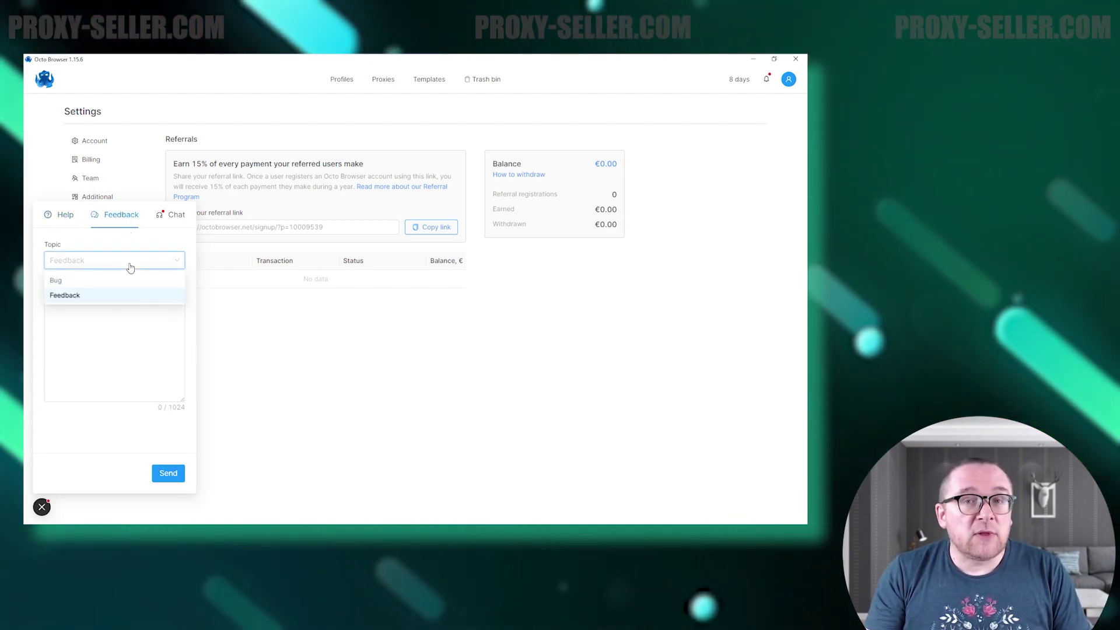
pyautogui.click(130, 267)
pyautogui.click(172, 215)
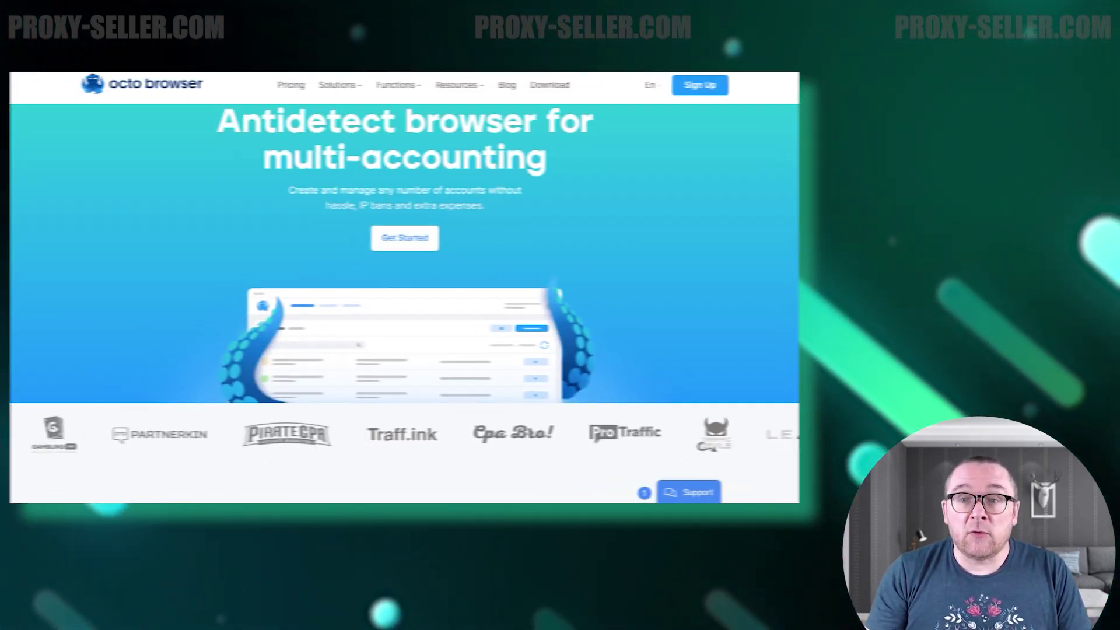
# Scroll the homepage past features, partners, reviews, blog posts and FAQ to the Join Octo Browser now banner.
pyautogui.scroll(-3, 413, 285)
pyautogui.scroll(-4, 413, 285)
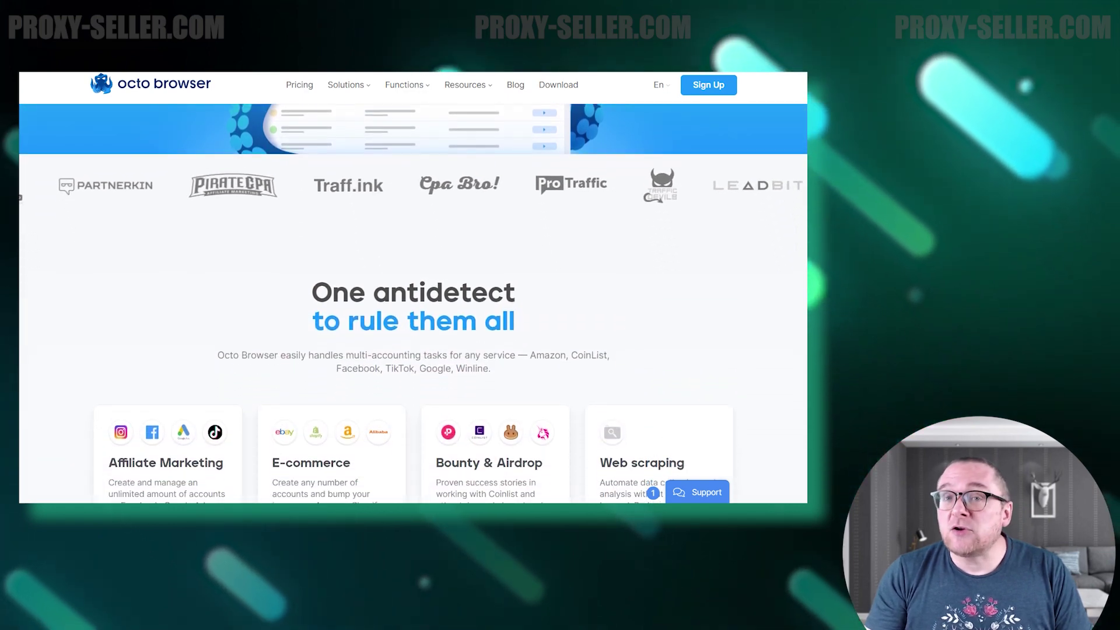
pyautogui.scroll(-5, 413, 285)
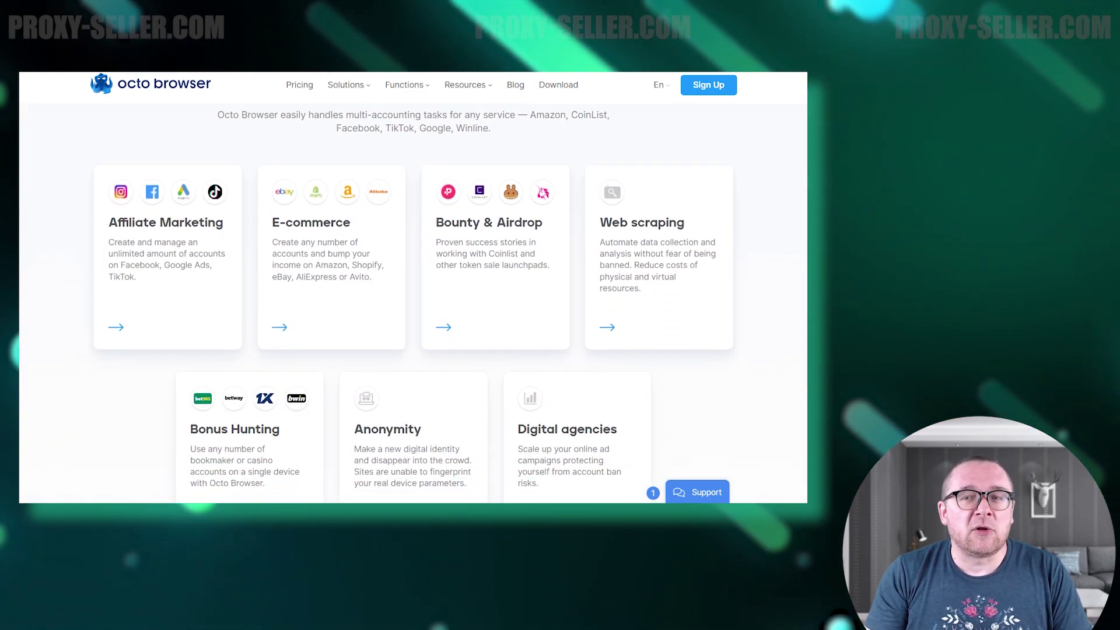
pyautogui.scroll(-5, 413, 285)
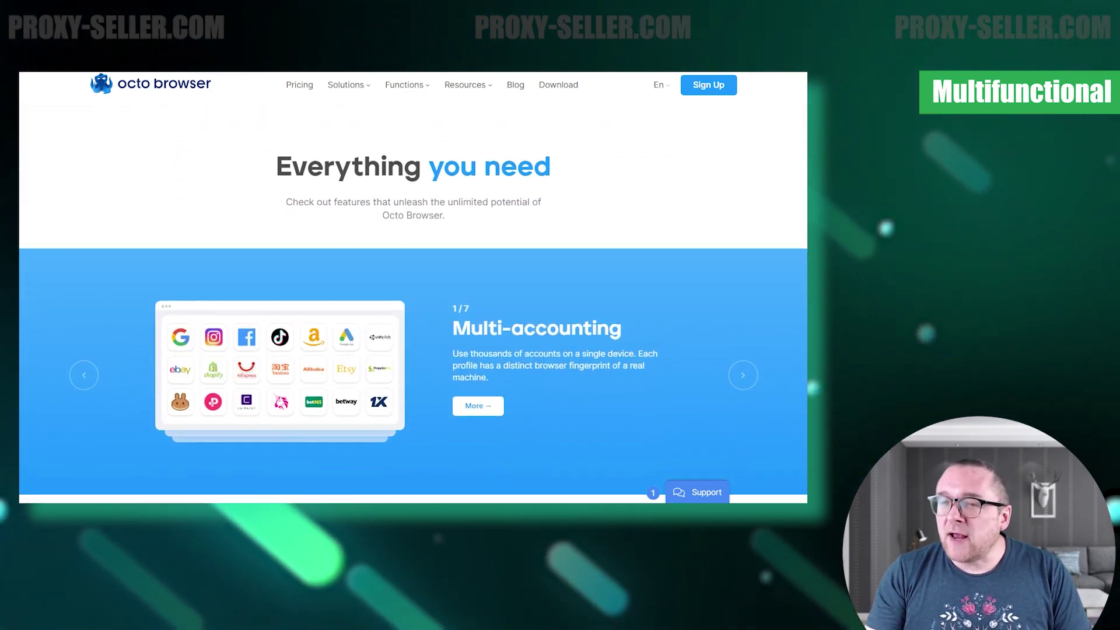
pyautogui.scroll(-3, 413, 286)
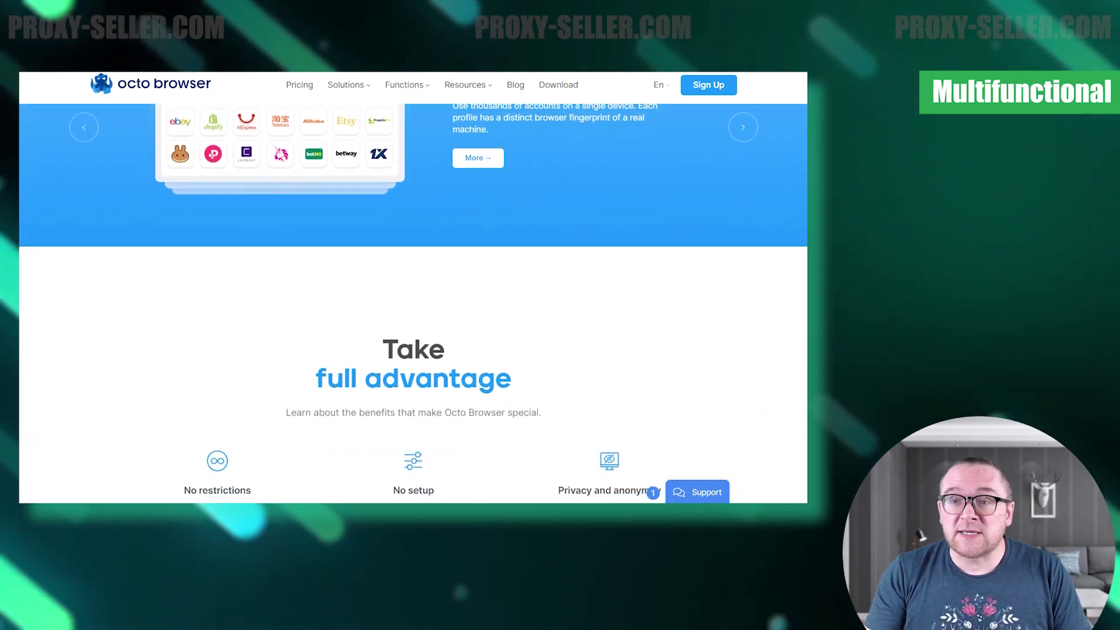
pyautogui.scroll(-2, 413, 286)
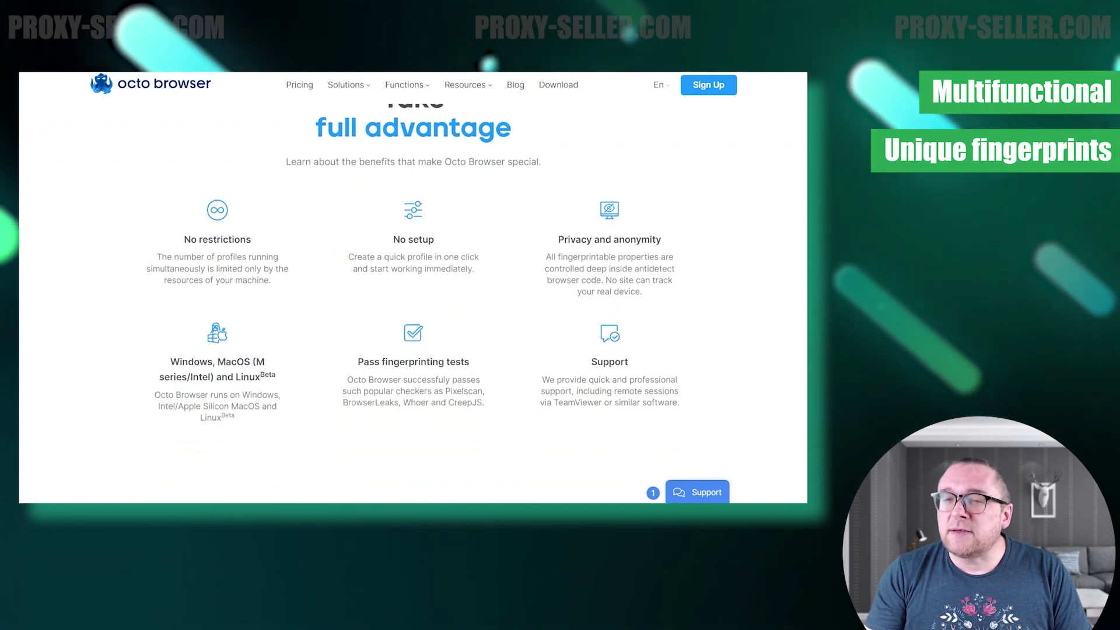
pyautogui.scroll(-3, 413, 286)
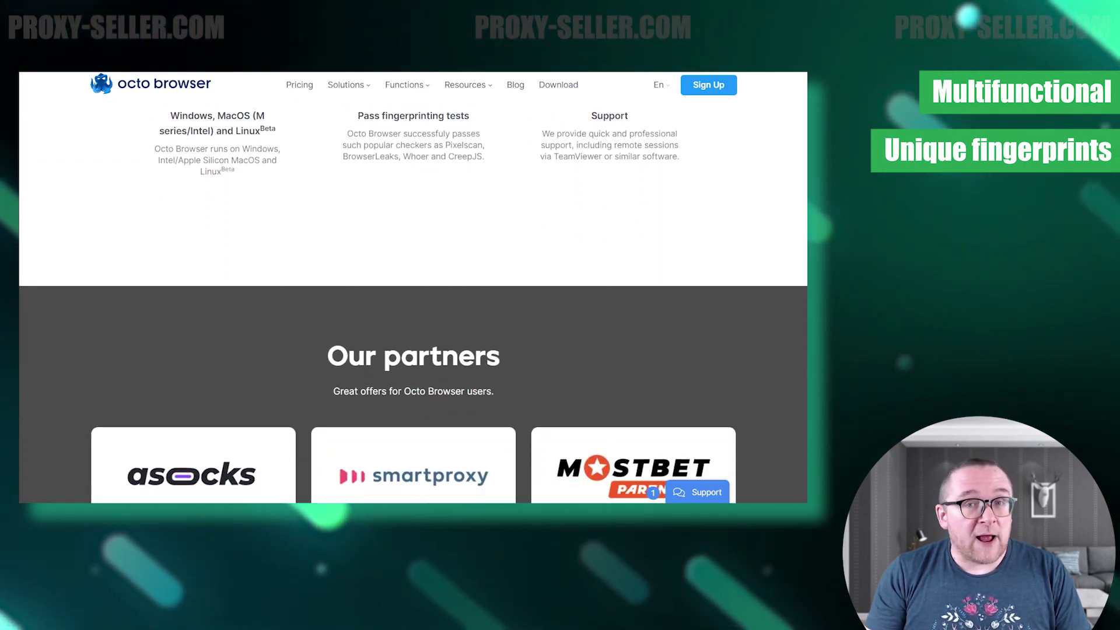
pyautogui.scroll(-4, 412, 286)
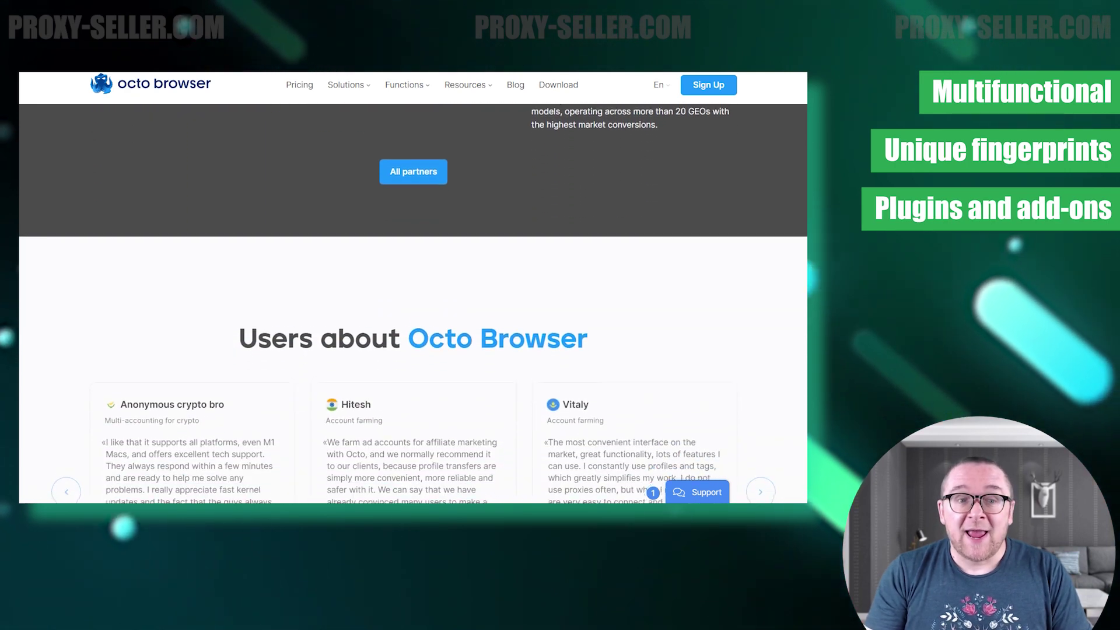
pyautogui.scroll(-4, 413, 286)
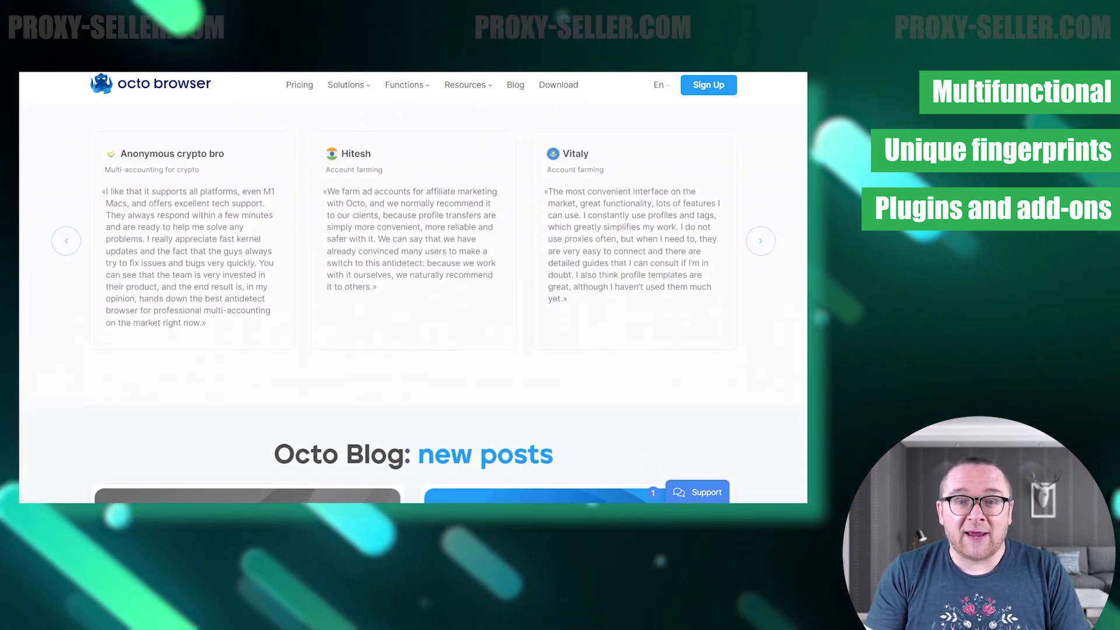
pyautogui.scroll(-4, 413, 286)
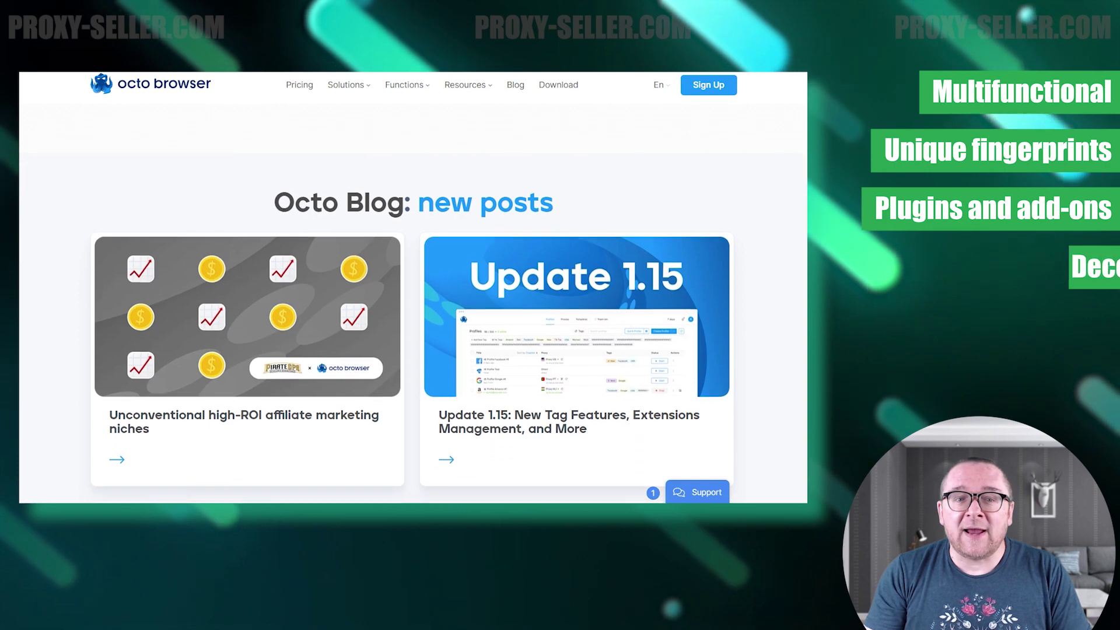
pyautogui.scroll(-1, 412, 285)
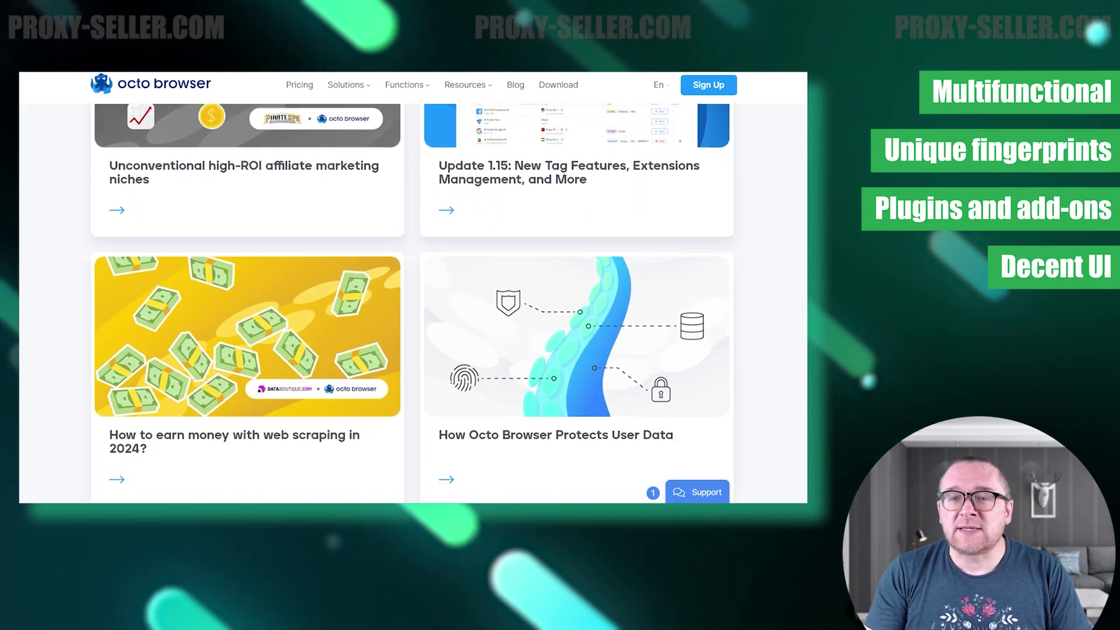
pyautogui.scroll(-3, 413, 286)
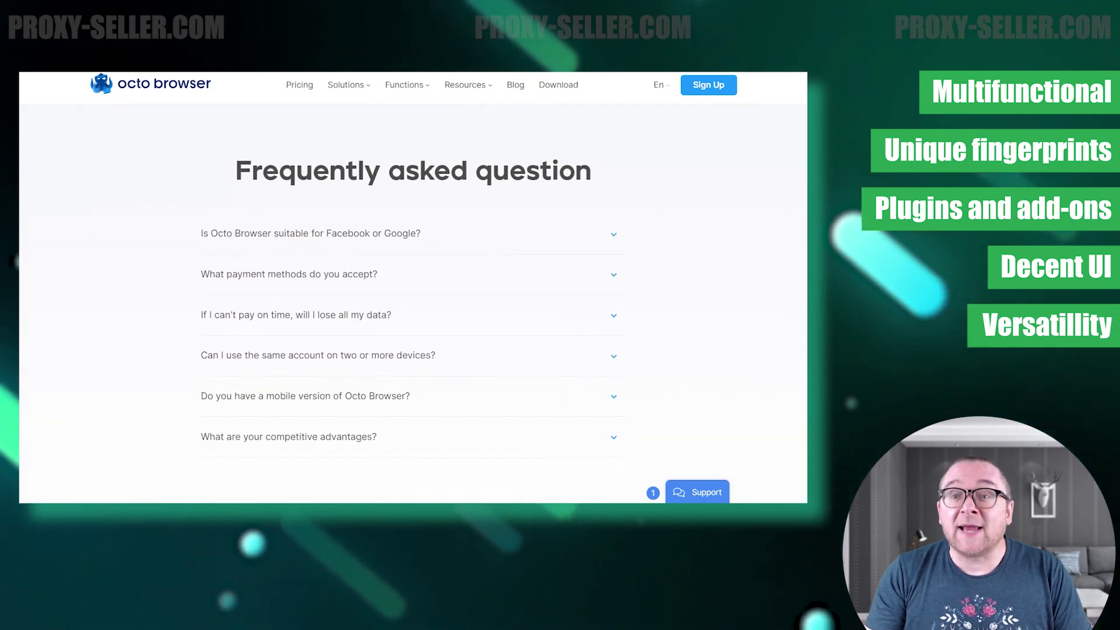
pyautogui.scroll(-4, 413, 286)
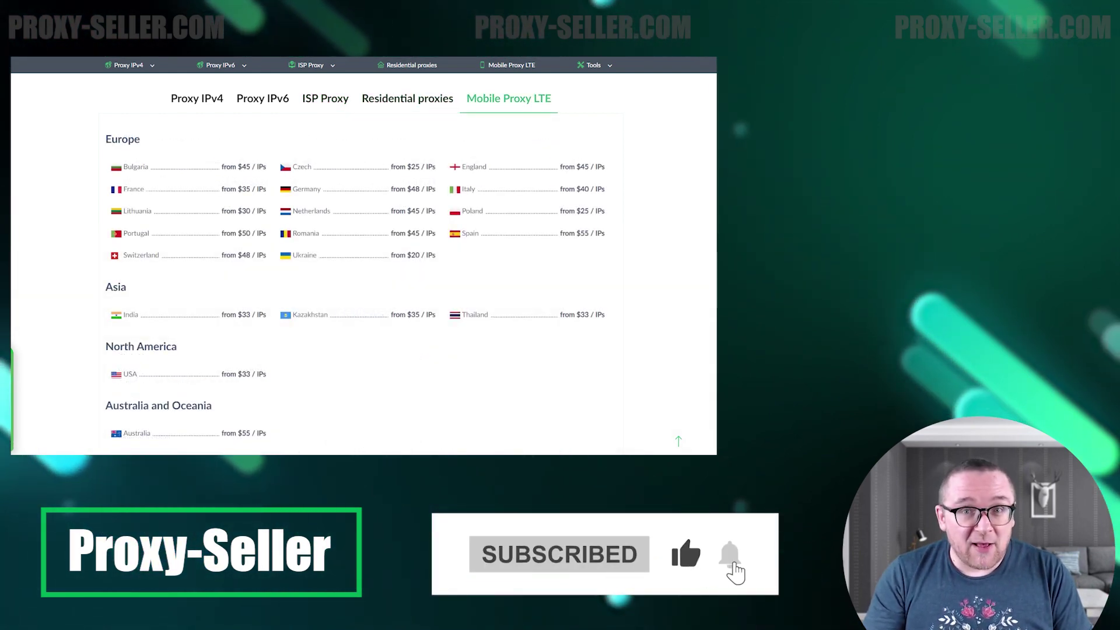
# Scroll the Mobile Proxy LTE country prices down to the Reviews section.
pyautogui.scroll(-3, 364, 263)
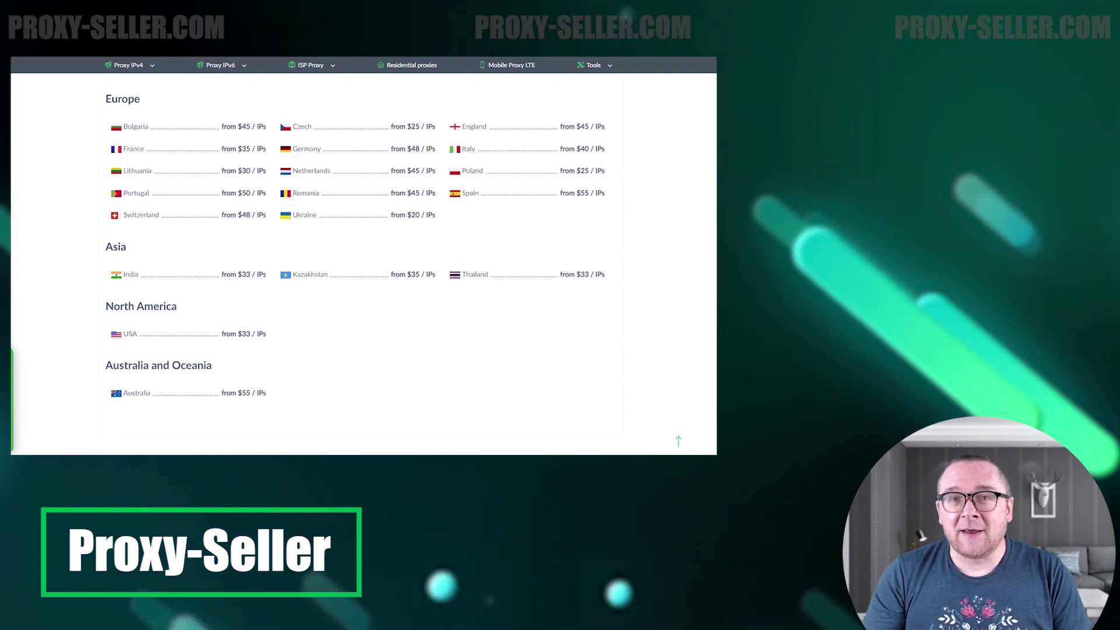
pyautogui.scroll(-2, 364, 262)
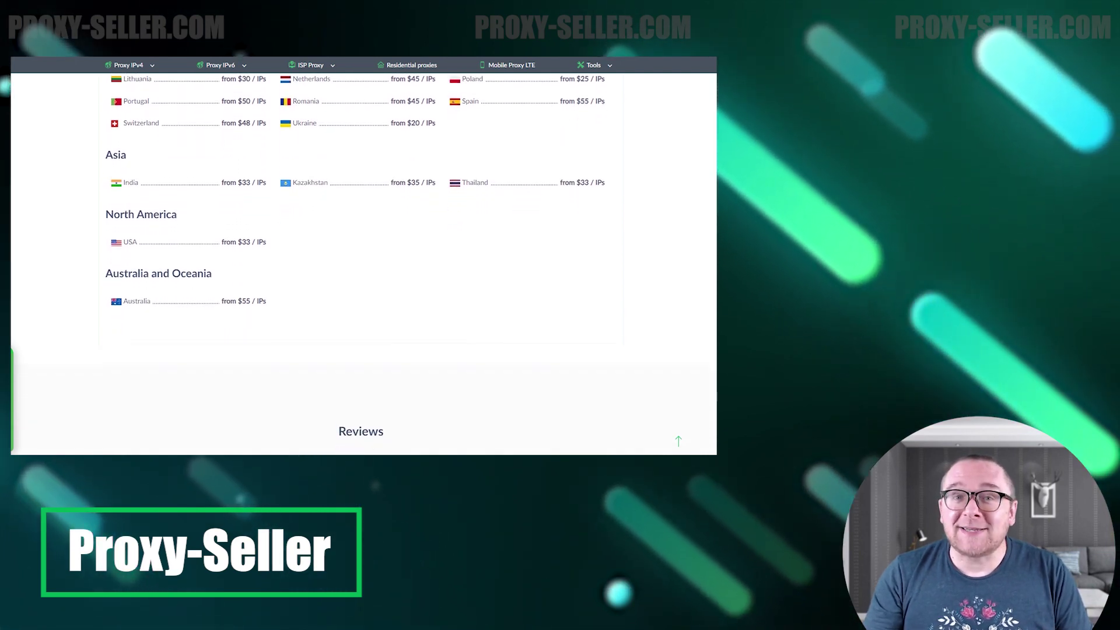